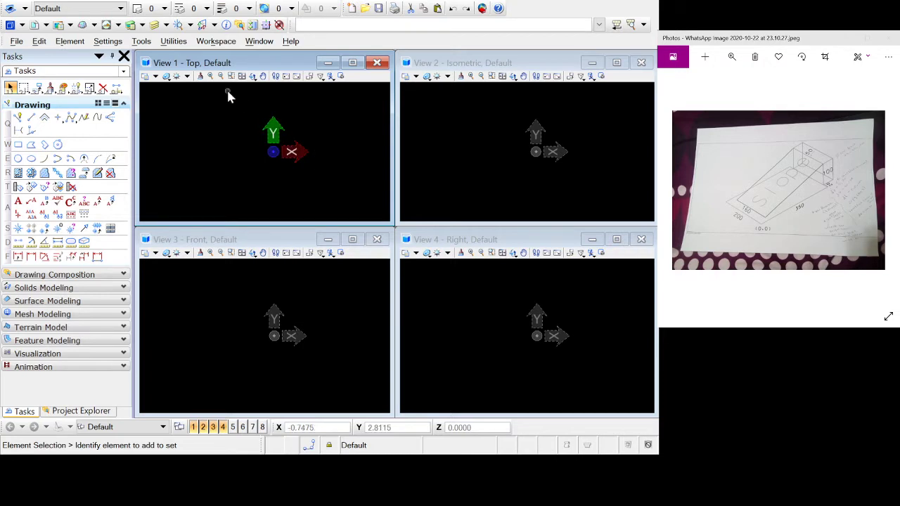
- Draw a 350 by 200 block in the maximized Top view with its first corner at the origin 0,0
{"action": "left_click", "coordinate": [352, 63]}
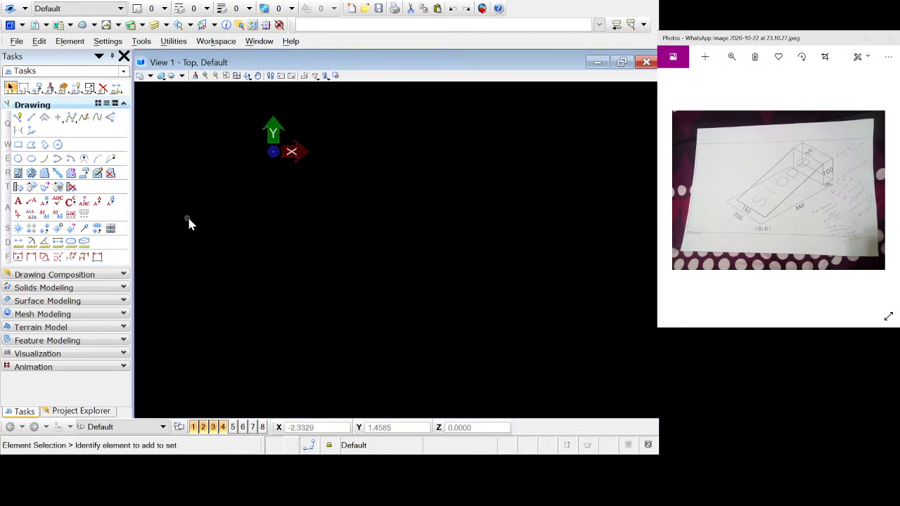
{"action": "left_click", "coordinate": [18, 118]}
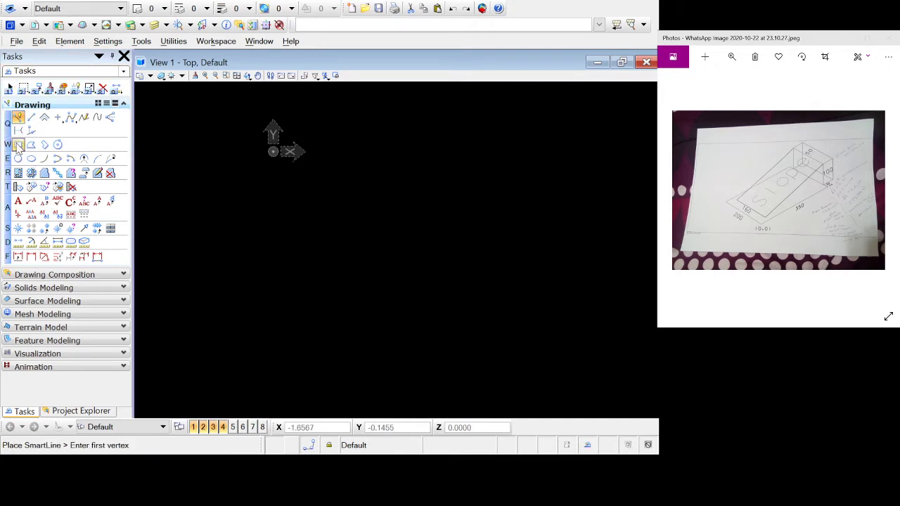
{"action": "left_click", "coordinate": [18, 145]}
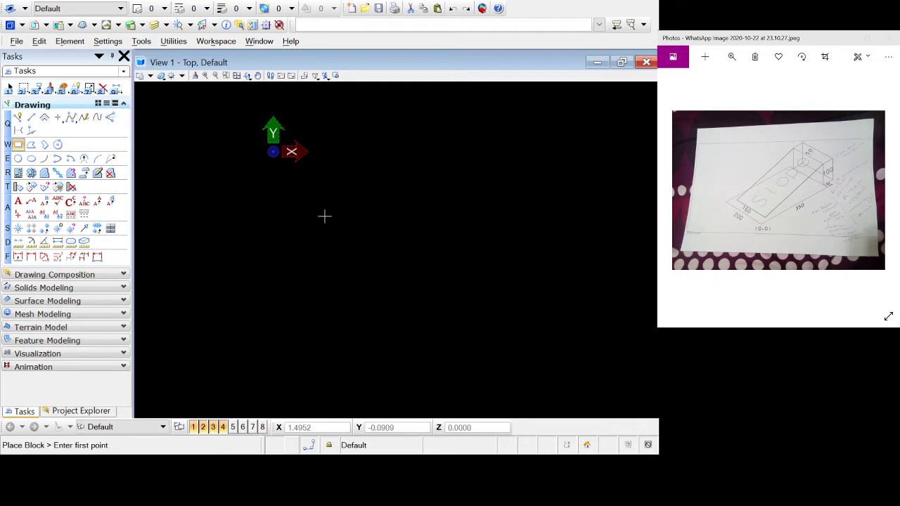
{"action": "key", "text": "x"}
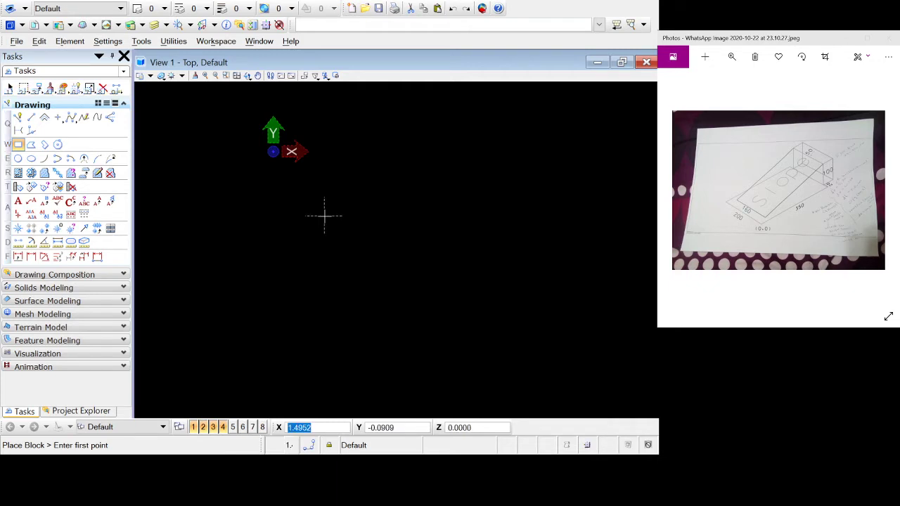
{"action": "left_click", "coordinate": [364, 28]}
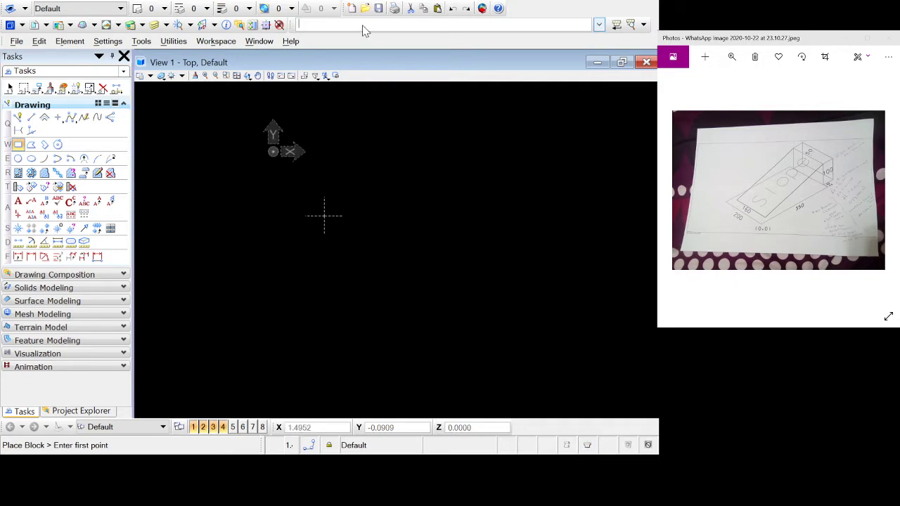
{"action": "type", "text": "XY=0,0"}
{"action": "key", "text": "Return"}
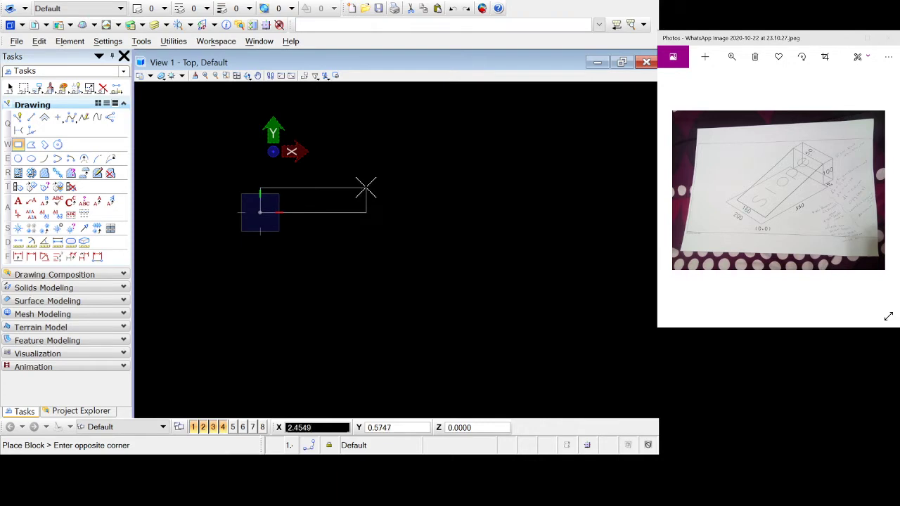
{"action": "left_click", "coordinate": [372, 29]}
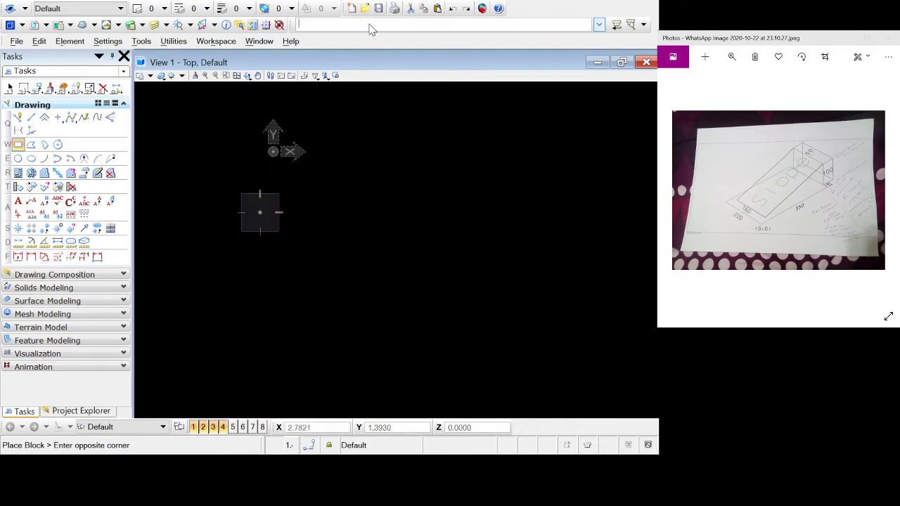
{"action": "type", "text": "dx"}
{"action": "type", "text": "=350,200"}
{"action": "key", "text": "Return"}
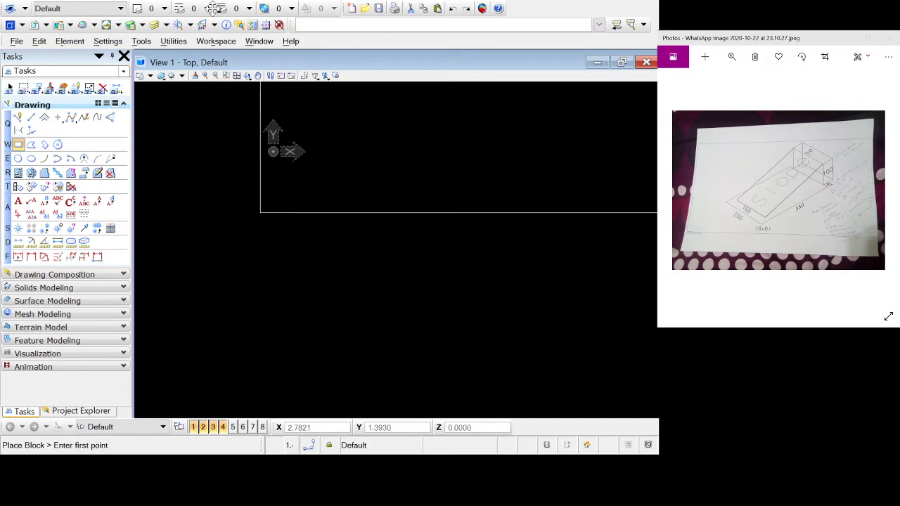
{"action": "left_click", "coordinate": [237, 76]}
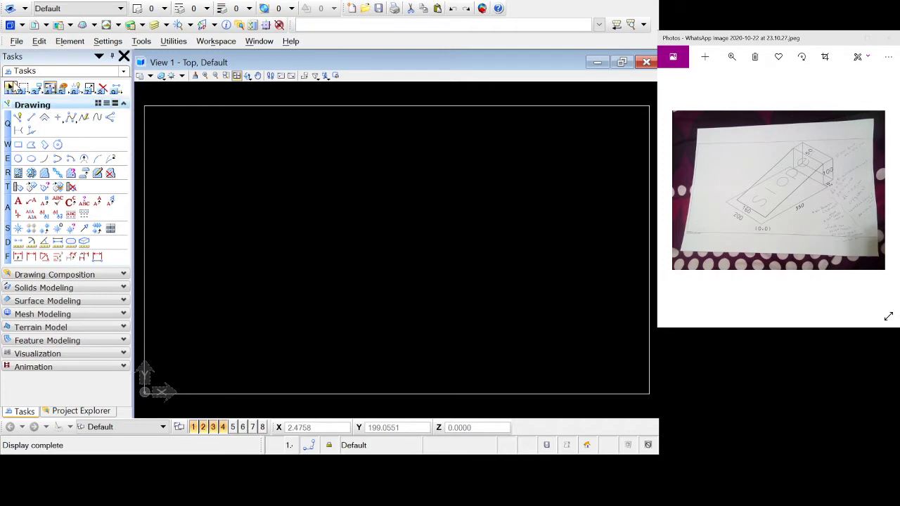
- Give the block green colour 2 and line weight 5
{"action": "left_click", "coordinate": [11, 86]}
{"action": "left_click", "coordinate": [159, 110]}
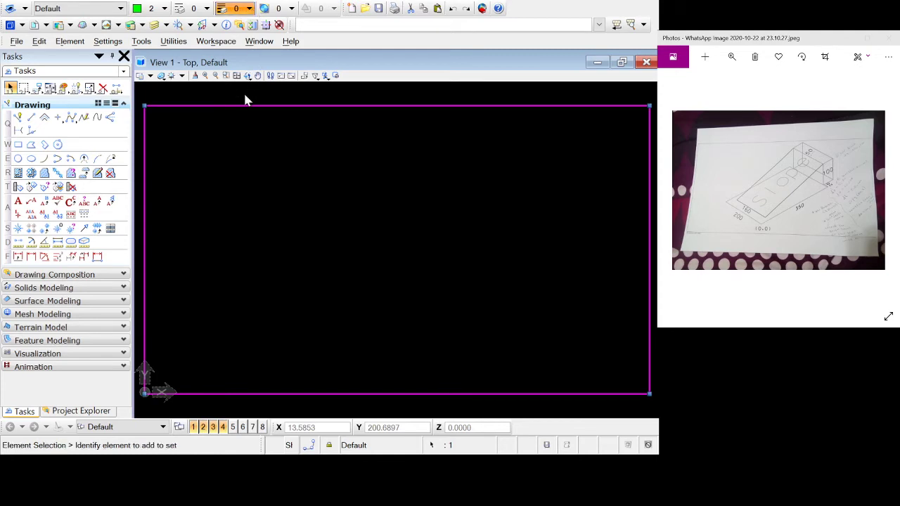
{"action": "left_click", "coordinate": [252, 144]}
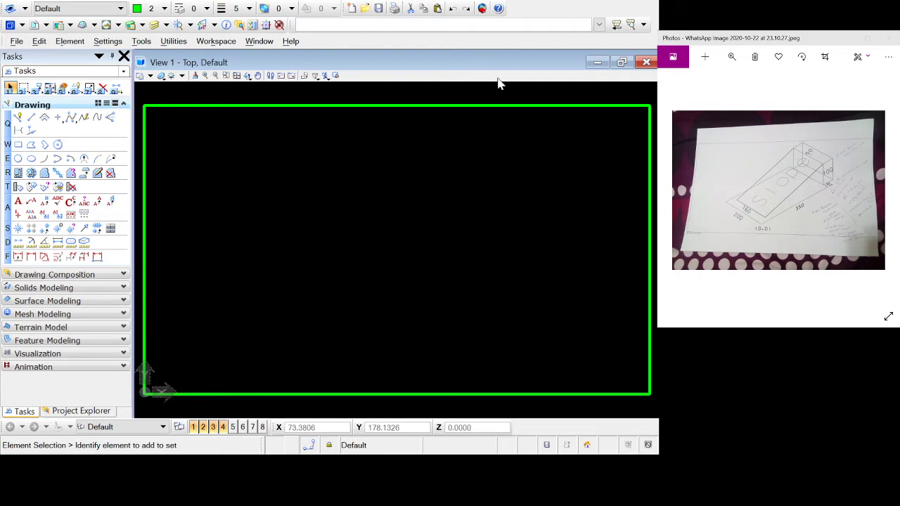
- Restore the four-view layout and fit the block in the Top, Isometric, Front and Right views
{"action": "left_click", "coordinate": [621, 62]}
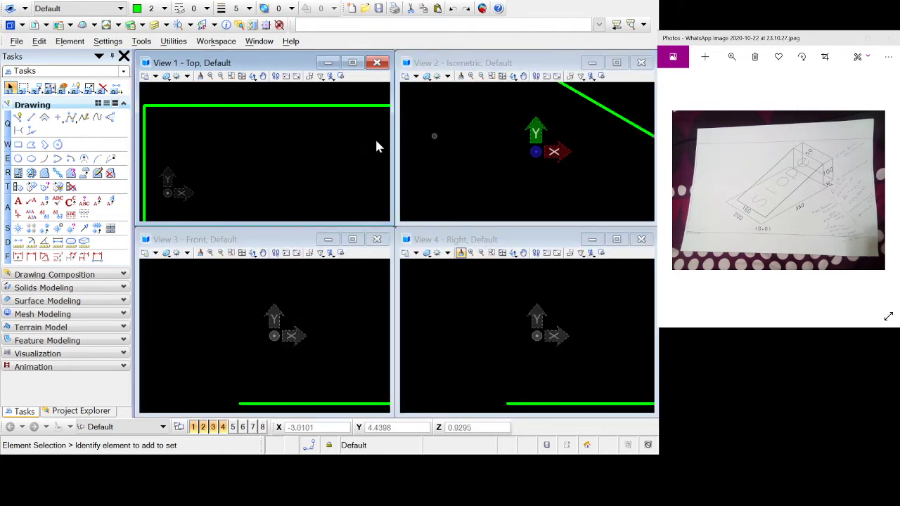
{"action": "left_click", "coordinate": [241, 76]}
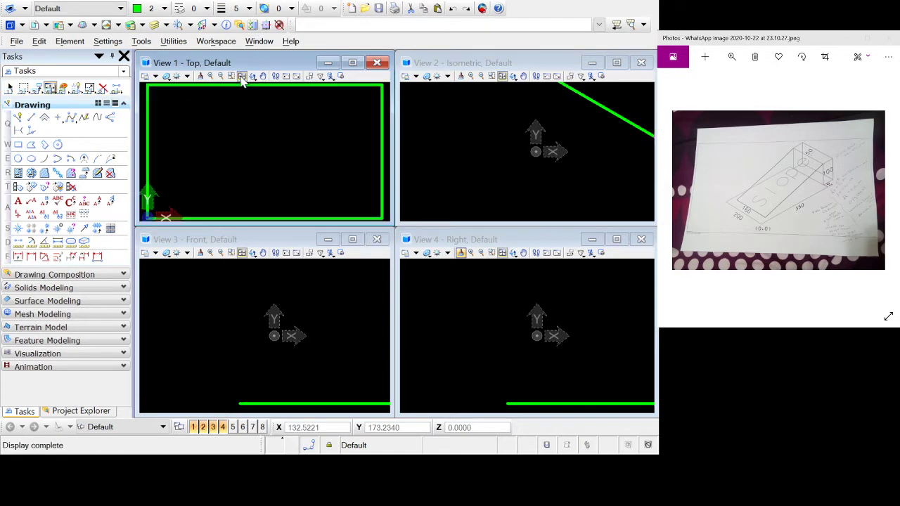
{"action": "left_click", "coordinate": [241, 254]}
{"action": "left_click", "coordinate": [478, 152]}
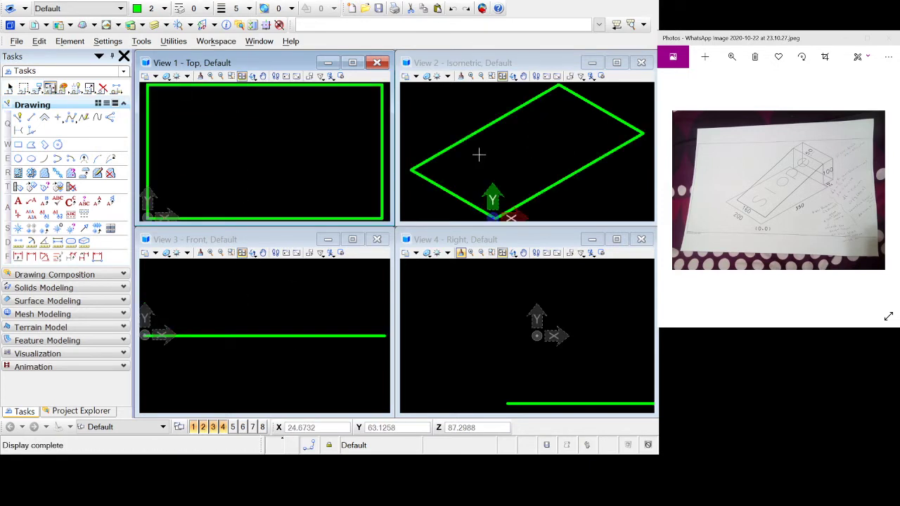
{"action": "left_click", "coordinate": [475, 330]}
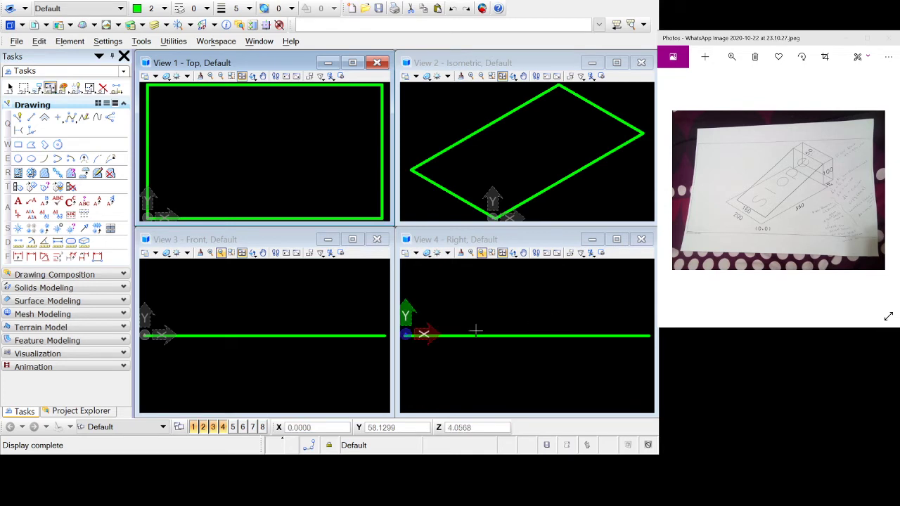
{"action": "left_click", "coordinate": [582, 76]}
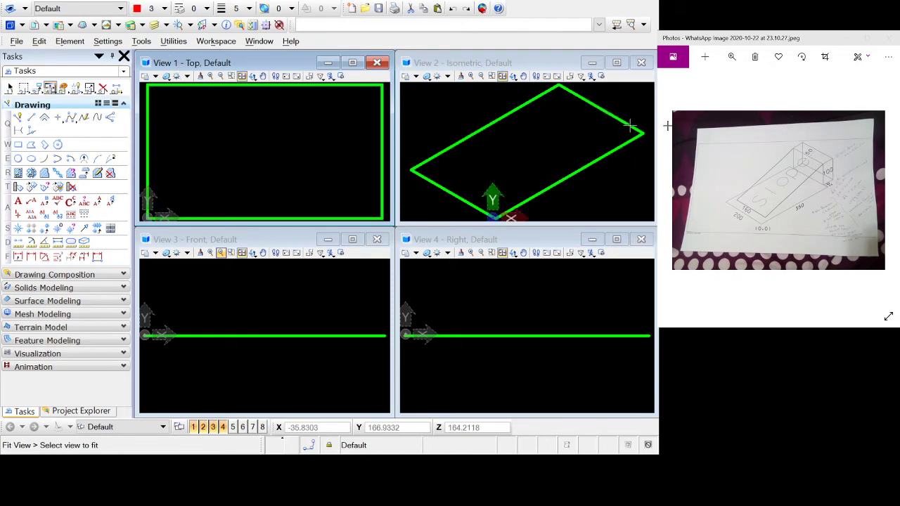
- Start a second block in red colour 3 in the Top view, offset 0,20 from the green block's corner at 350,0
{"action": "left_click", "coordinate": [18, 145]}
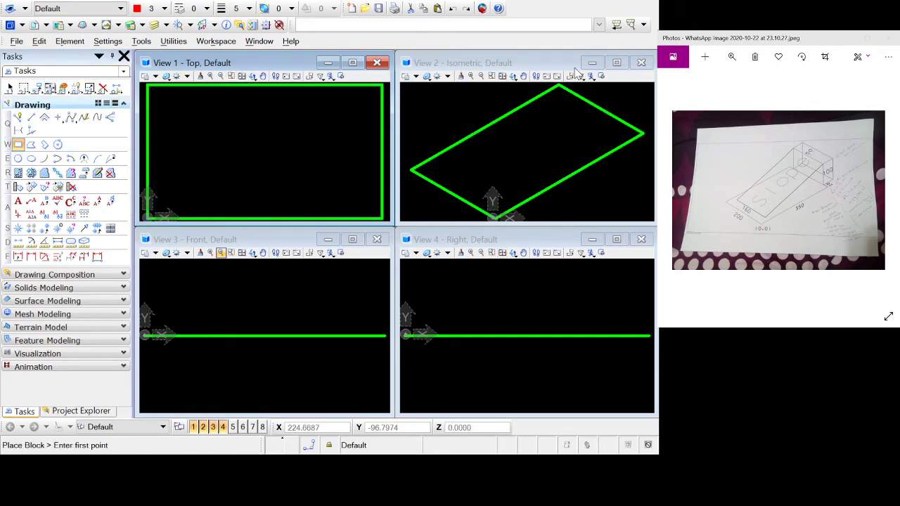
{"action": "left_click", "coordinate": [353, 64]}
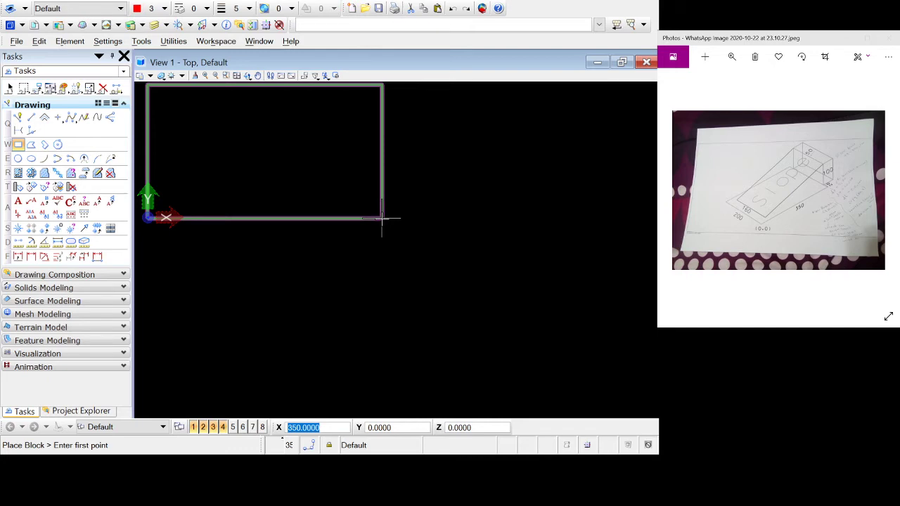
{"action": "left_click", "coordinate": [360, 26]}
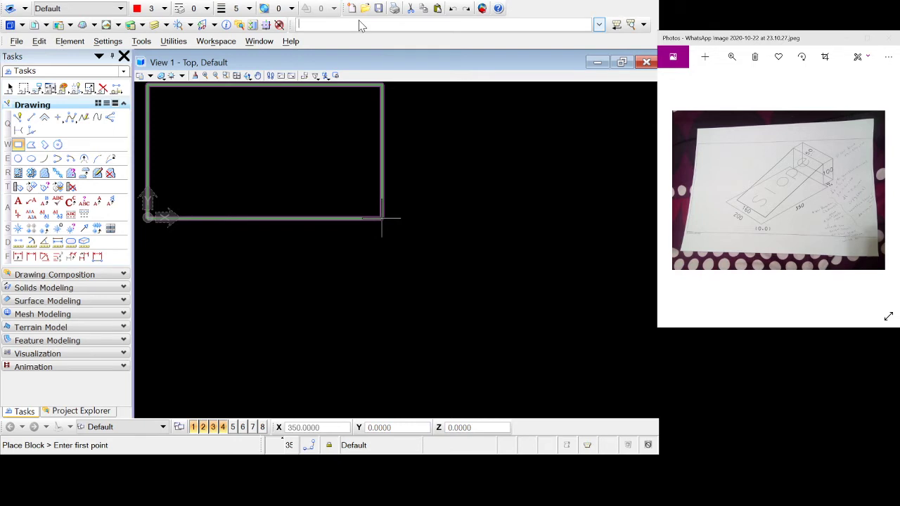
{"action": "type", "text": "dx="}
{"action": "key", "text": "BackSpace"}
{"action": "key", "text": "BackSpace"}
{"action": "type", "text": "="}
{"action": "key", "text": "BackSpace"}
{"action": "type", "text": "x"}
{"action": "type", "text": "=0,0"}
{"action": "key", "text": "Return"}
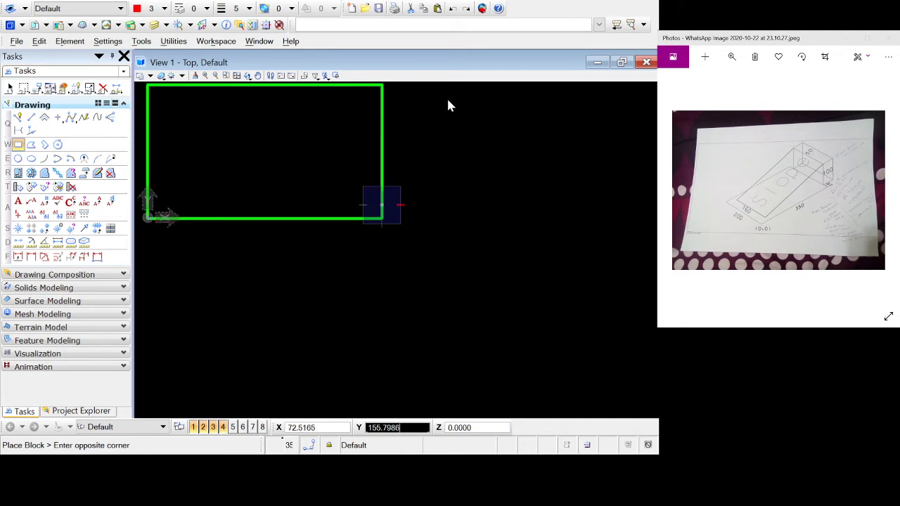
- Place the red block's opposite corner at an offset of 50,160 from its first corner
{"action": "left_click", "coordinate": [362, 26]}
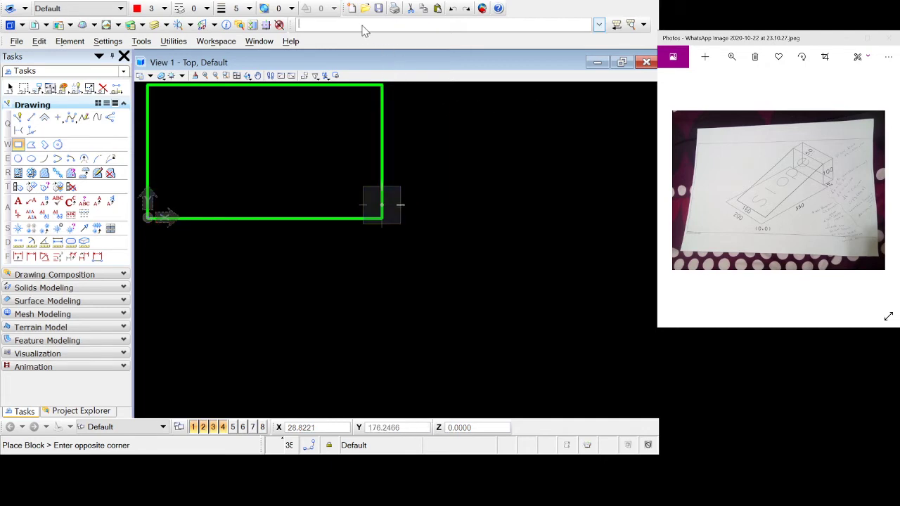
{"action": "type", "text": "dx=160,50"}
{"action": "key", "text": "BackSpace"}
{"action": "key", "text": "BackSpace"}
{"action": "key", "text": "BackSpace"}
{"action": "key", "text": "BackSpace"}
{"action": "key", "text": "BackSpace"}
{"action": "key", "text": "BackSpace"}
{"action": "type", "text": "50,160"}
{"action": "key", "text": "Return"}
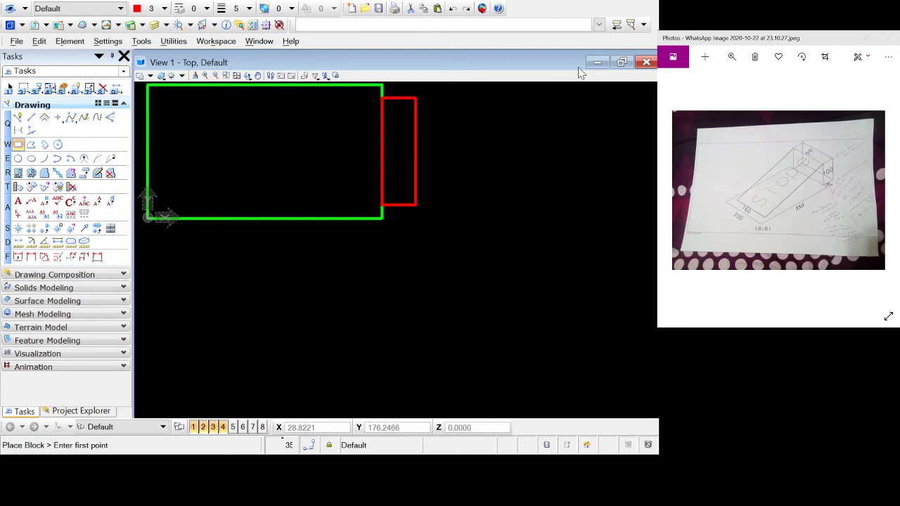
- Restore the four-view layout, maximize the Isometric view and fit both blocks in it
{"action": "left_click", "coordinate": [622, 63]}
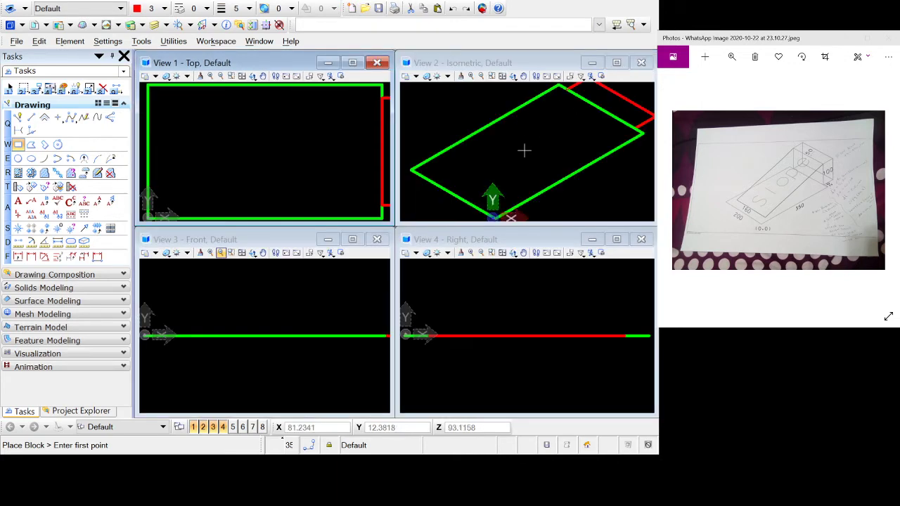
{"action": "left_click", "coordinate": [502, 77]}
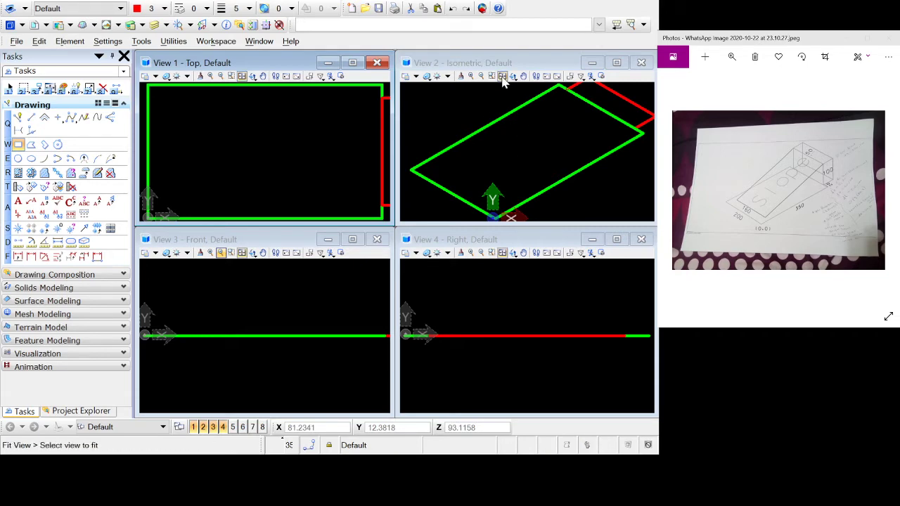
{"action": "left_click", "coordinate": [580, 76]}
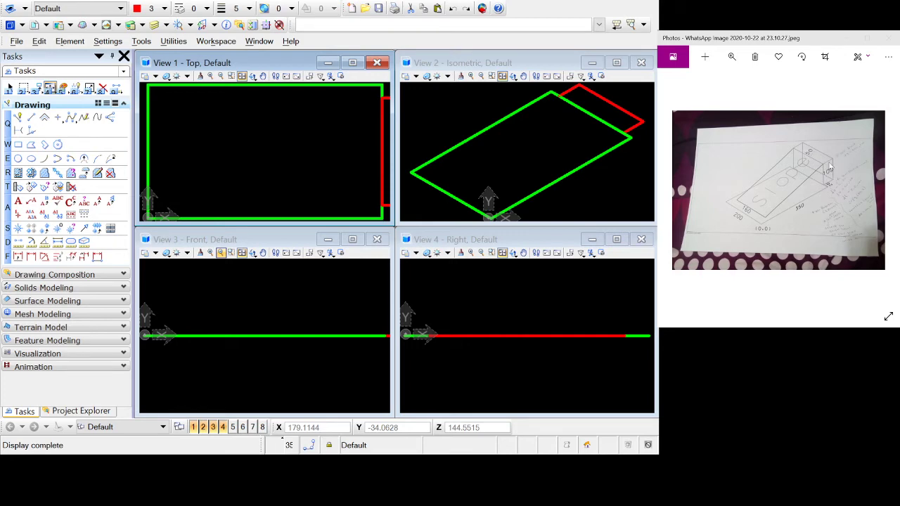
{"action": "left_click", "coordinate": [615, 63]}
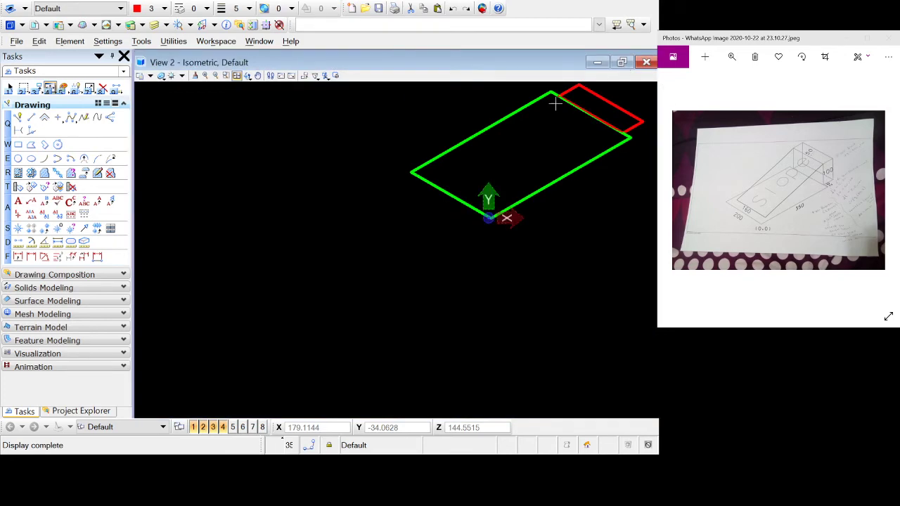
{"action": "left_click", "coordinate": [237, 76]}
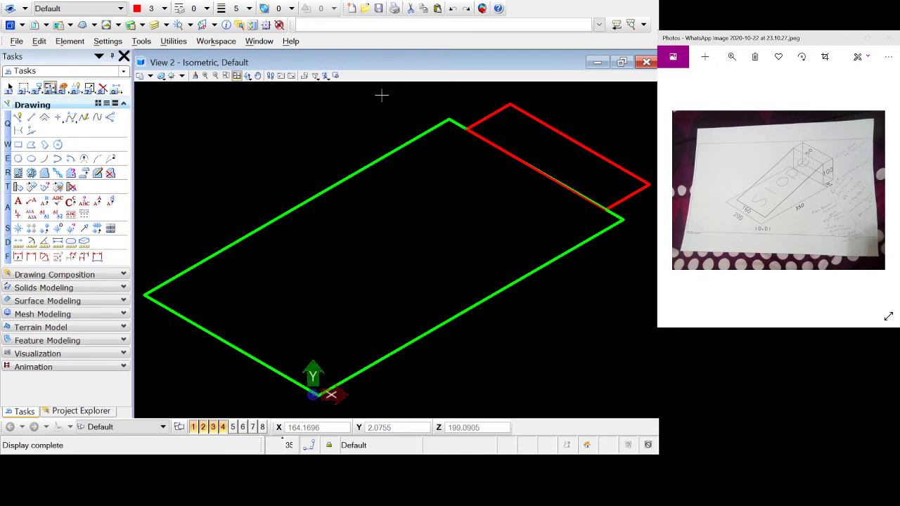
{"action": "left_click", "coordinate": [247, 75]}
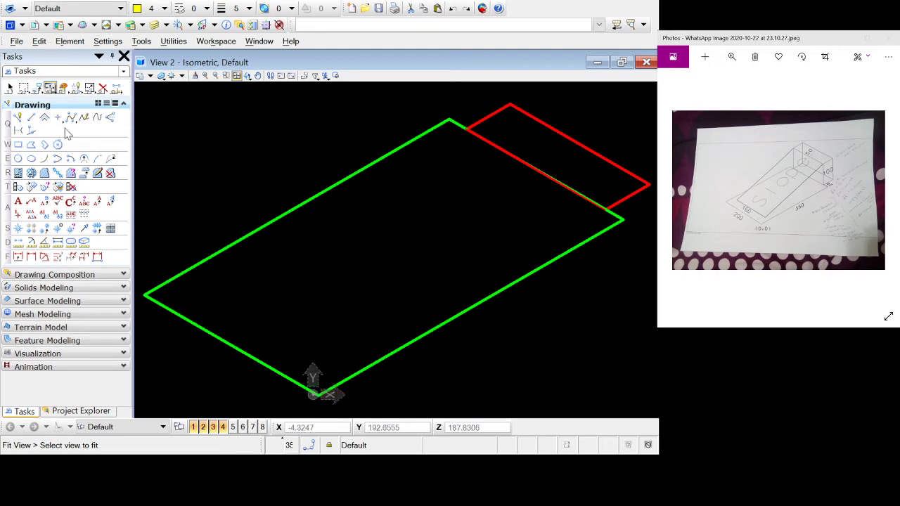
- Try to draw a vertical SmartLine in yellow colour 4 from the red block's corner at 350,20, using the offset 0,0,100
{"action": "left_click", "coordinate": [18, 118]}
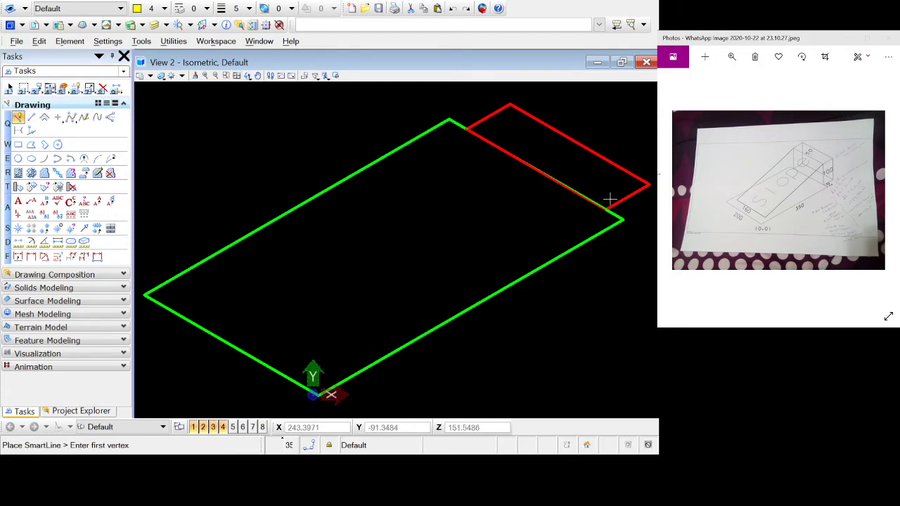
{"action": "type", "text": "350"}
{"action": "key", "text": "Tab"}
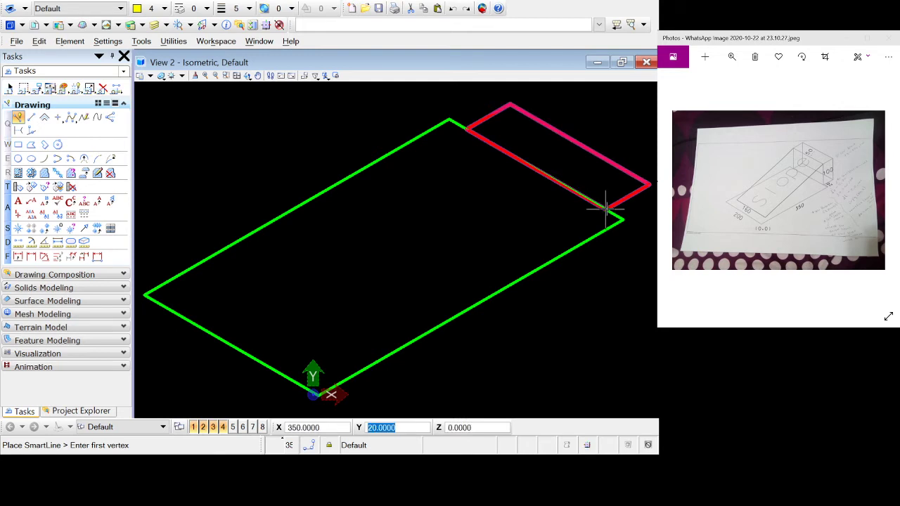
{"action": "left_click", "coordinate": [605, 206]}
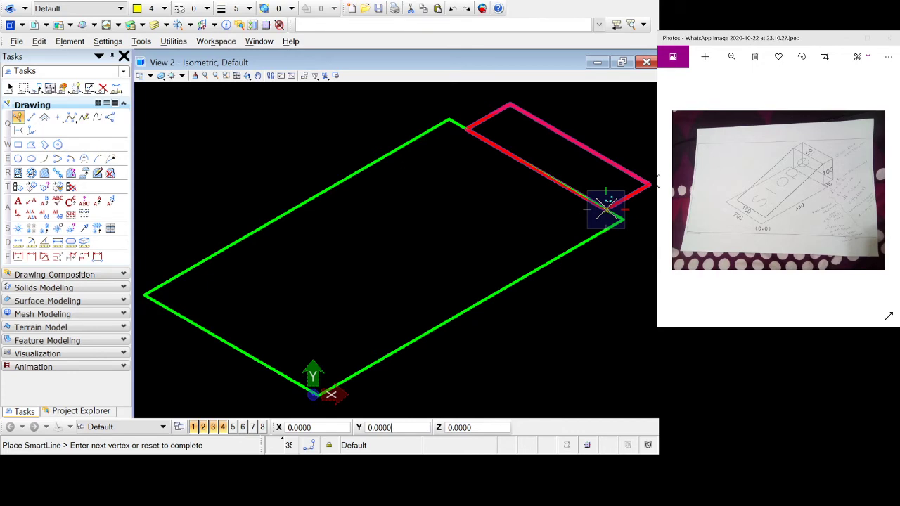
{"action": "left_click", "coordinate": [360, 25]}
{"action": "type", "text": "dx"}
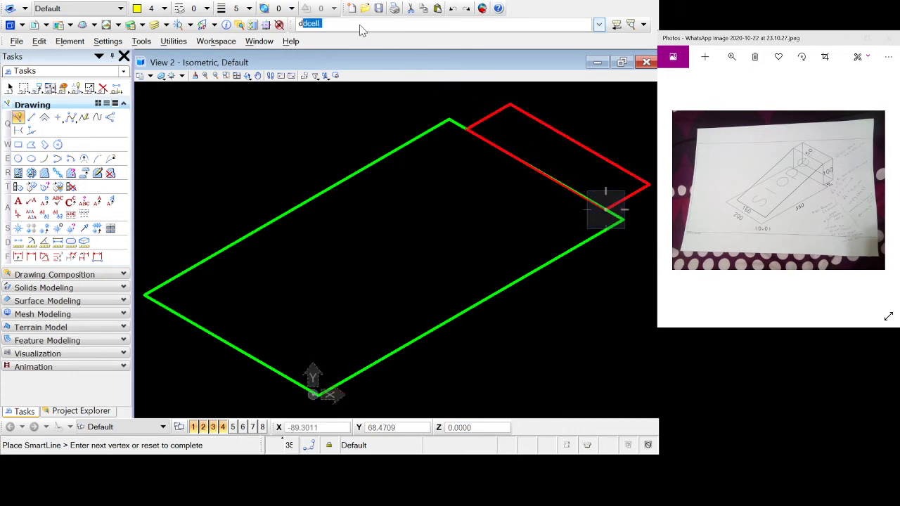
{"action": "type", "text": "=0,0100"}
{"action": "key", "text": "BackSpace"}
{"action": "key", "text": "BackSpace"}
{"action": "key", "text": "BackSpace"}
{"action": "key", "text": "BackSpace"}
{"action": "type", "text": "0,100"}
{"action": "key", "text": "Return"}
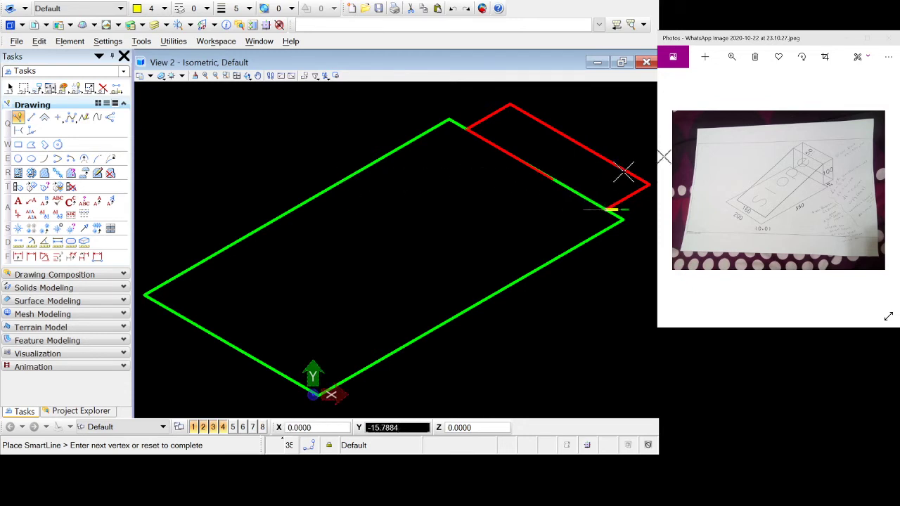
{"action": "right_click", "coordinate": [555, 176]}
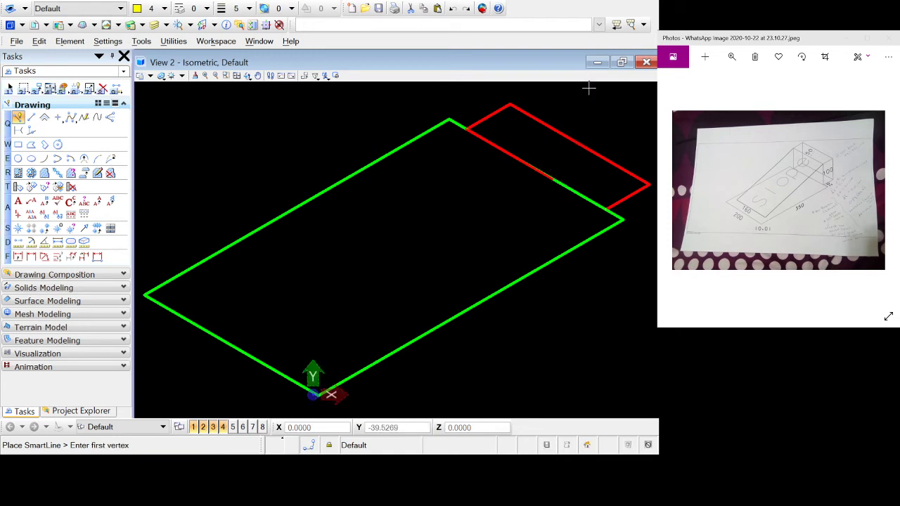
- Draw a vertical yellow SmartLine from the red block's corner at 350,20 to the absolute point 350,20,100 and end the line
{"action": "left_click", "coordinate": [606, 208]}
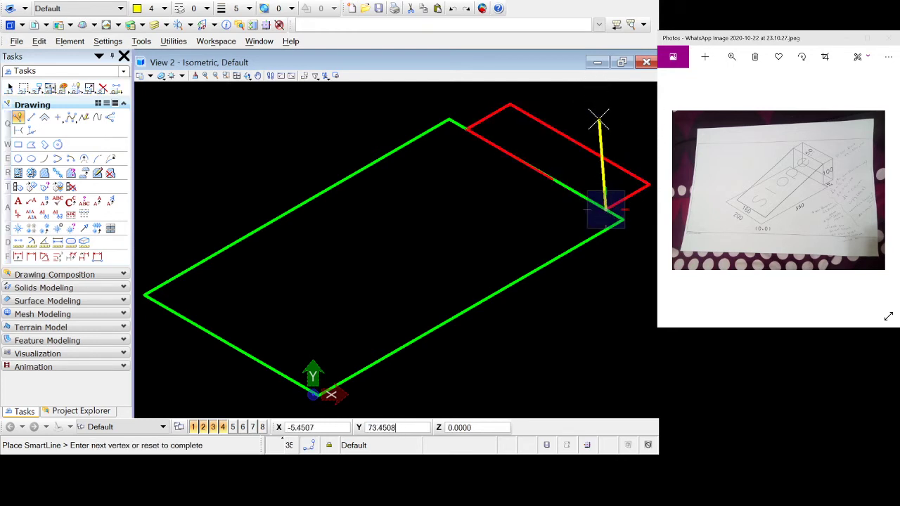
{"action": "left_click", "coordinate": [383, 26]}
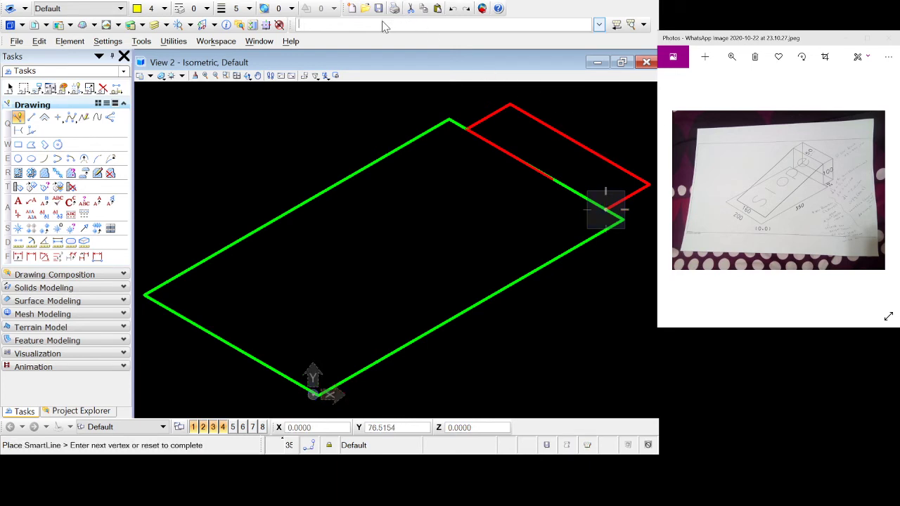
{"action": "type", "text": "XY"}
{"action": "key", "text": "BackSpace"}
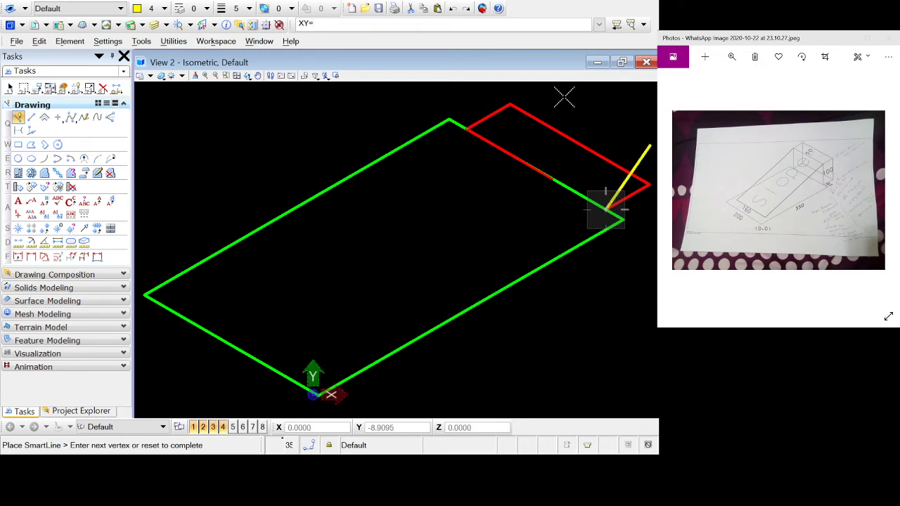
{"action": "type", "text": "35"}
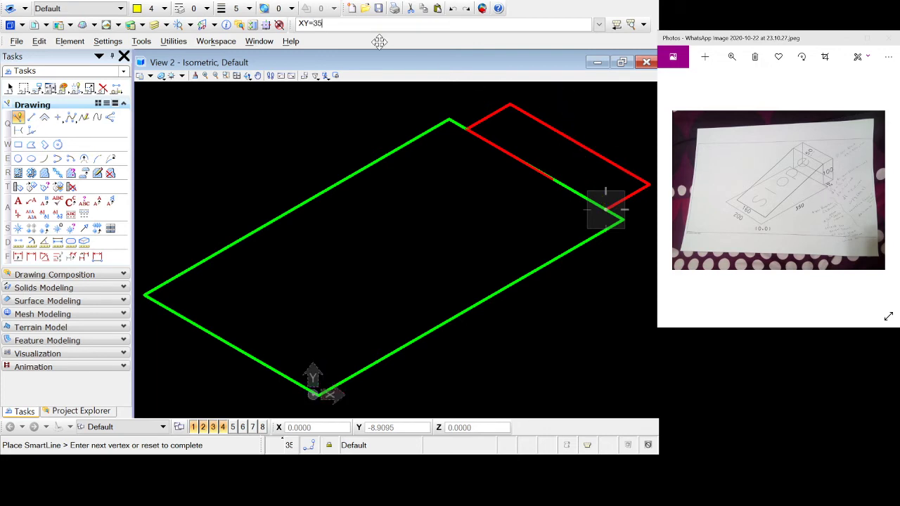
{"action": "type", "text": "0,20,100"}
{"action": "key", "text": "Return"}
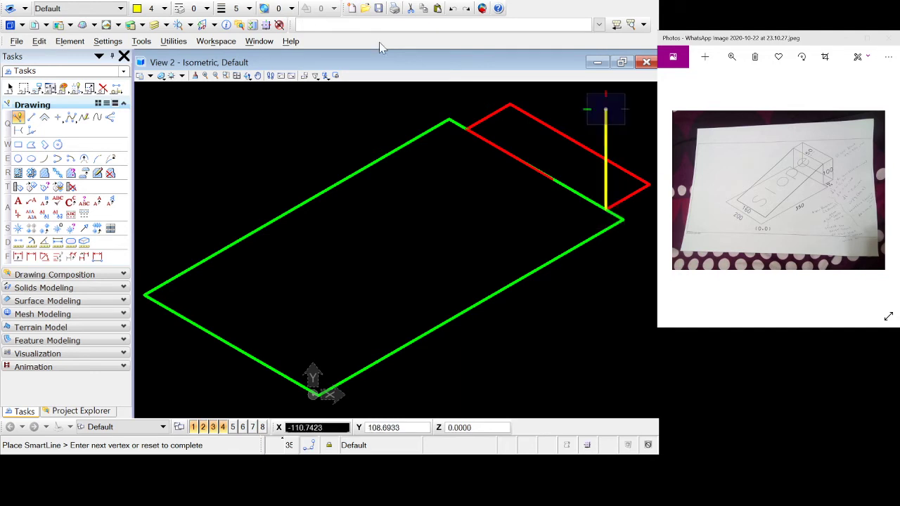
{"action": "right_click", "coordinate": [458, 161]}
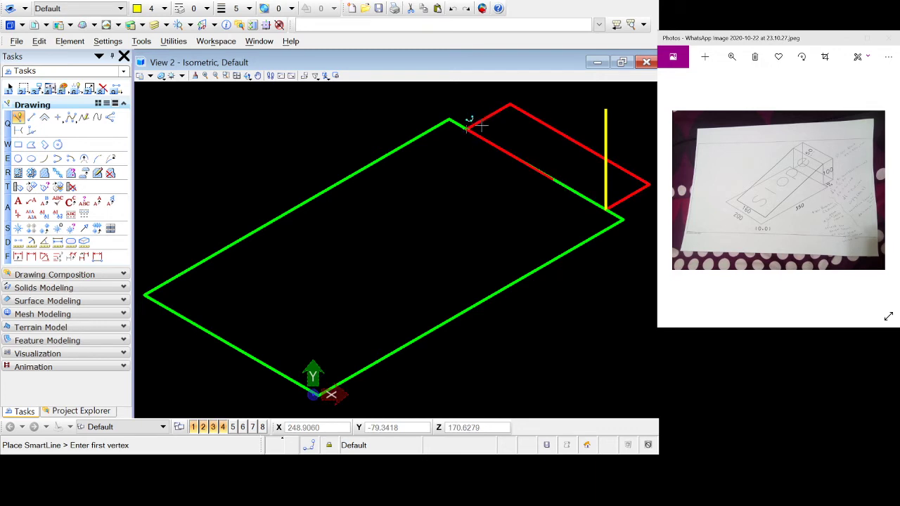
- Copy the vertical yellow line from its base point to the red block's other three corners and fit the view
{"action": "left_click", "coordinate": [10, 88]}
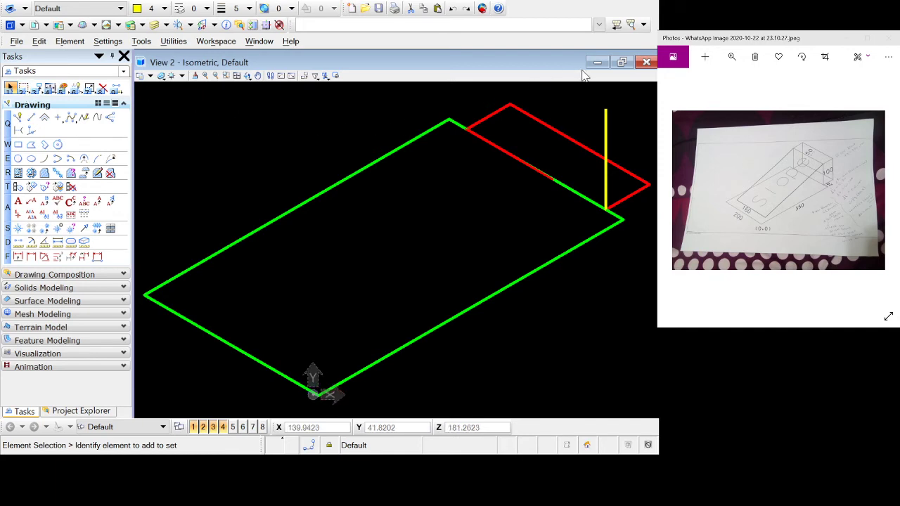
{"action": "left_click", "coordinate": [605, 132]}
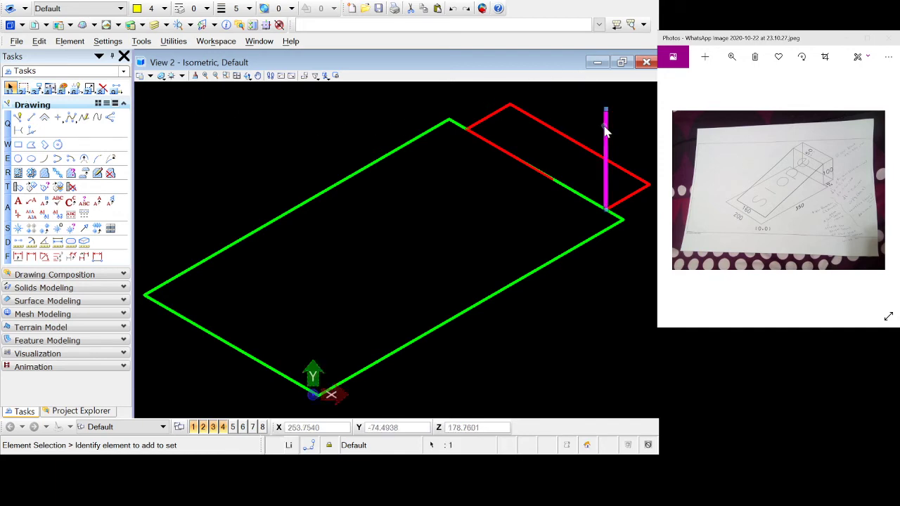
{"action": "left_click", "coordinate": [37, 88]}
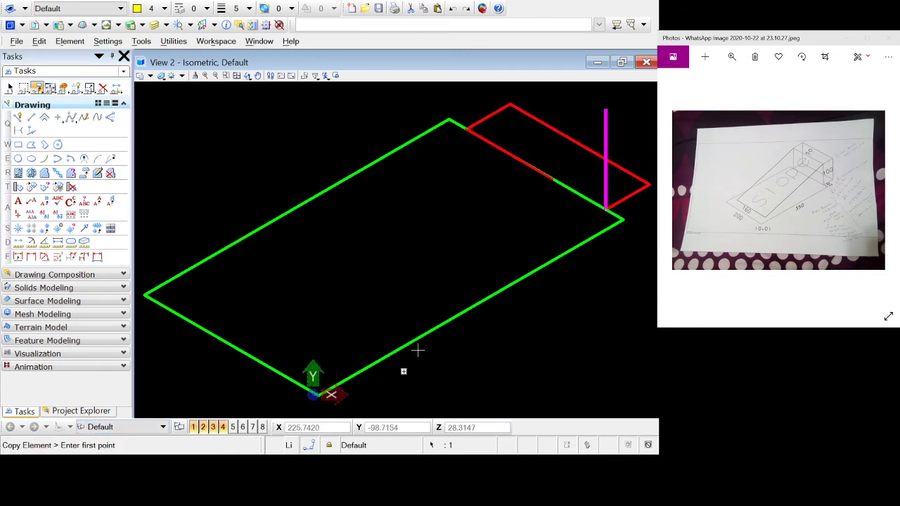
{"action": "key", "text": "Tab"}
{"action": "left_click", "coordinate": [606, 209]}
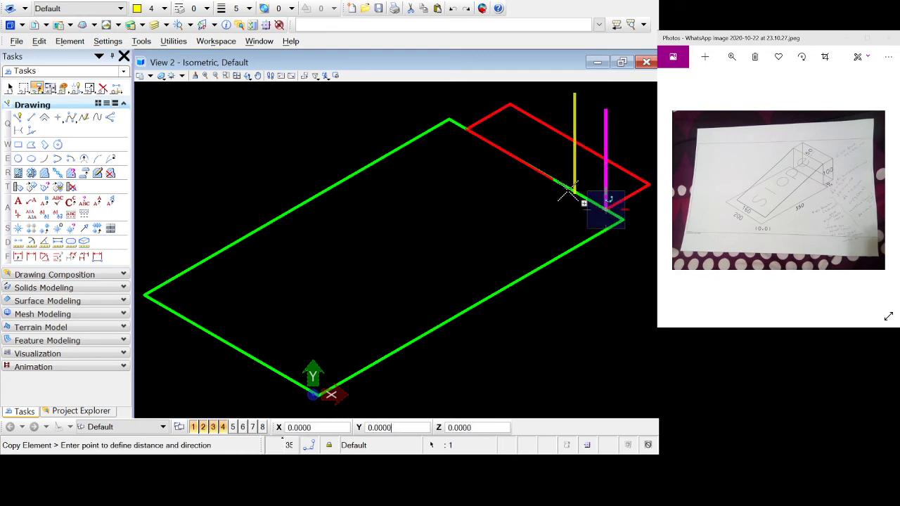
{"action": "left_click", "coordinate": [466, 129]}
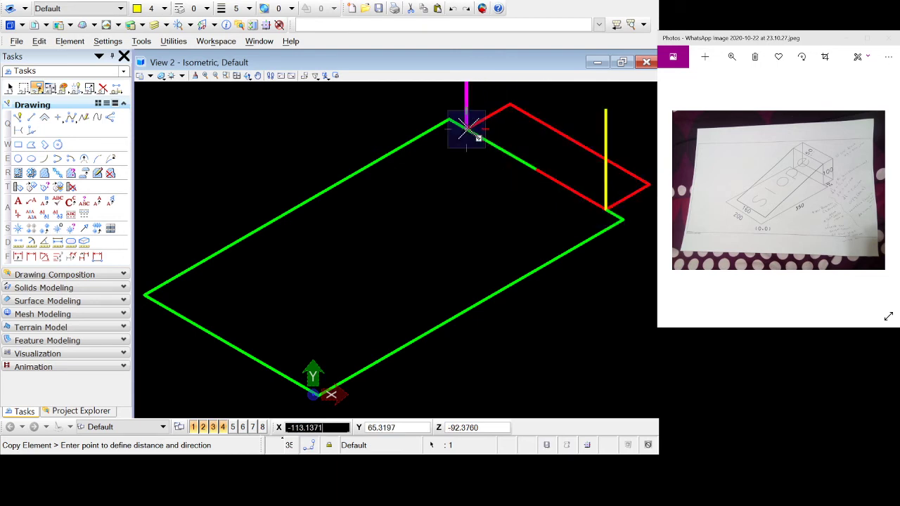
{"action": "left_click", "coordinate": [648, 182]}
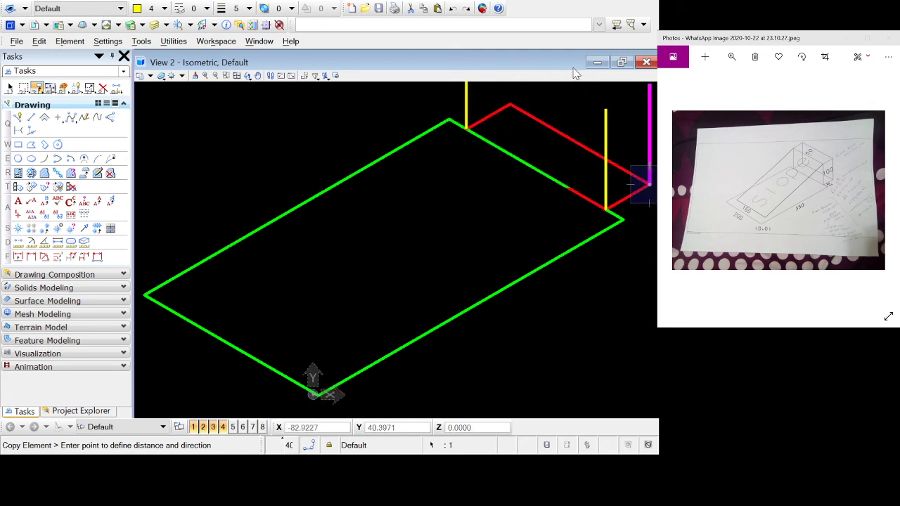
{"action": "left_click", "coordinate": [510, 104]}
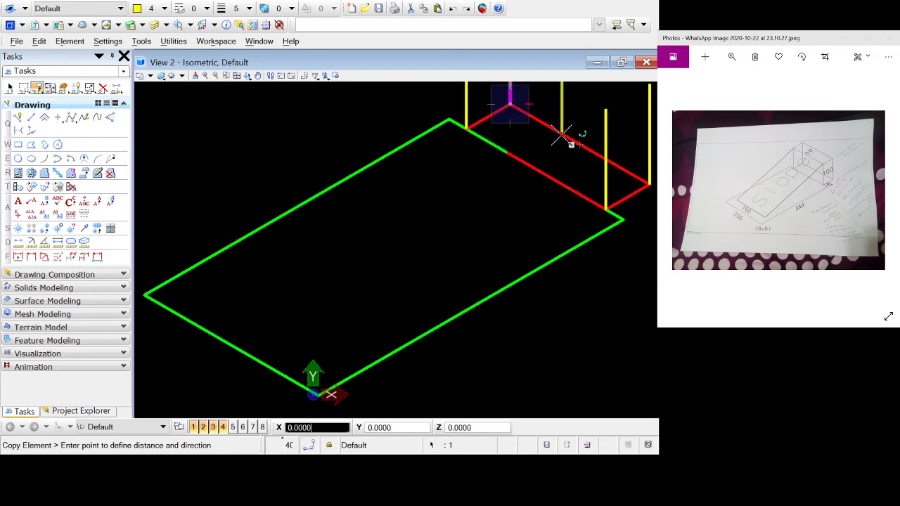
{"action": "key", "text": "Escape"}
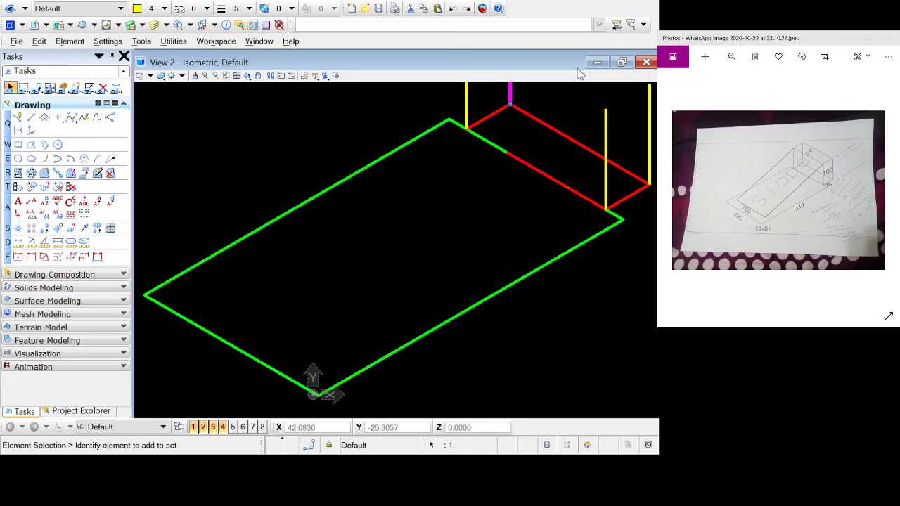
{"action": "left_click", "coordinate": [238, 76]}
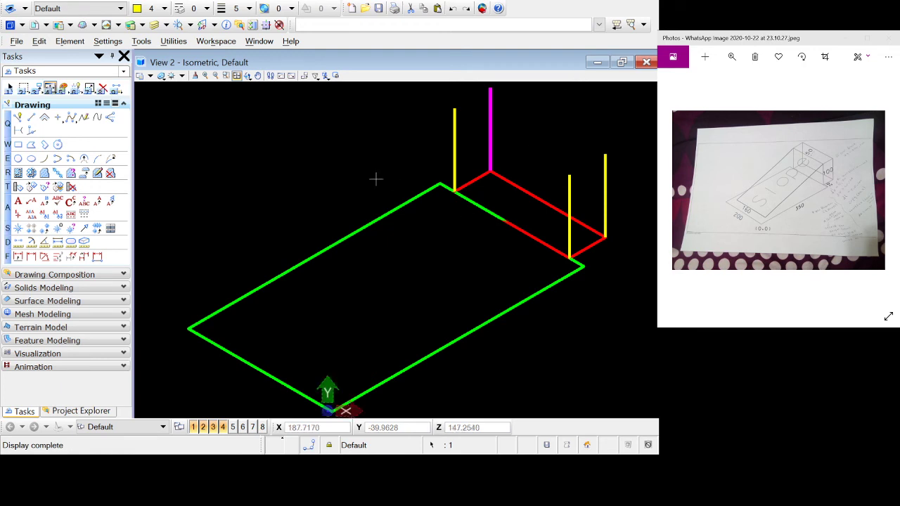
{"action": "left_click", "coordinate": [24, 88]}
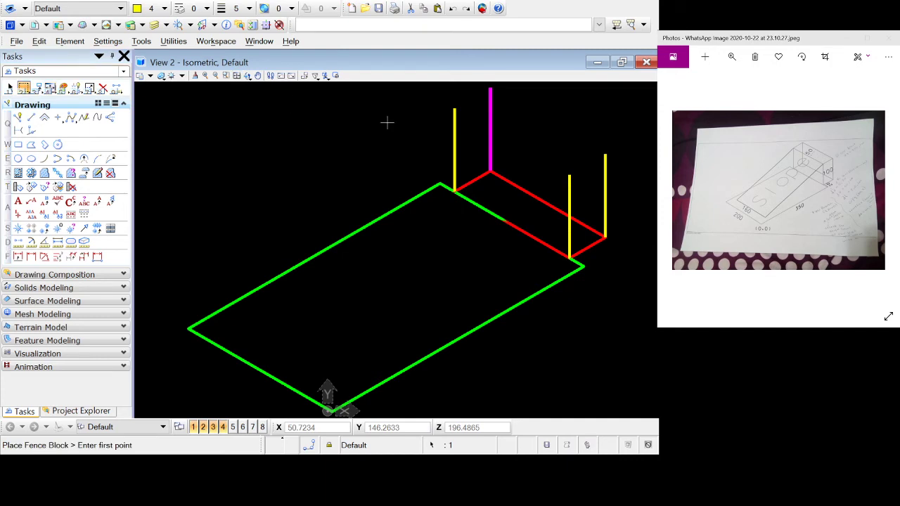
{"action": "left_click", "coordinate": [521, 169]}
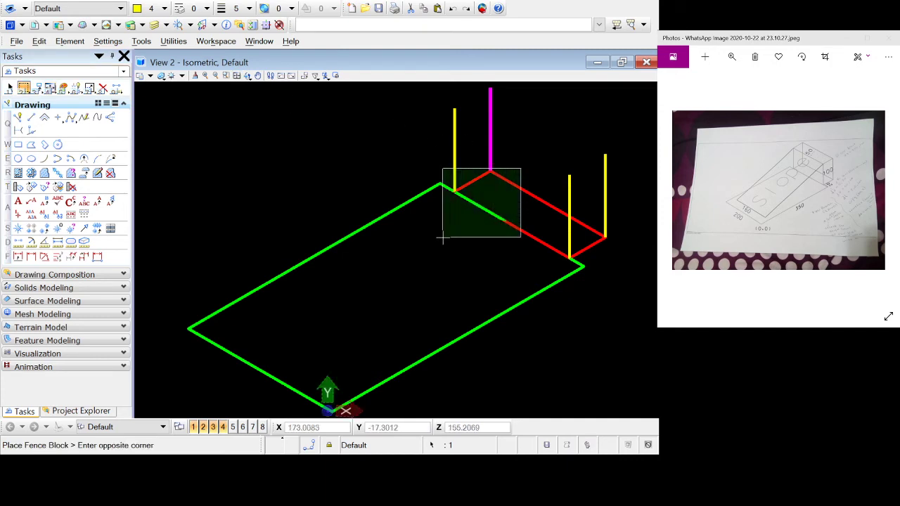
{"action": "left_click", "coordinate": [445, 260]}
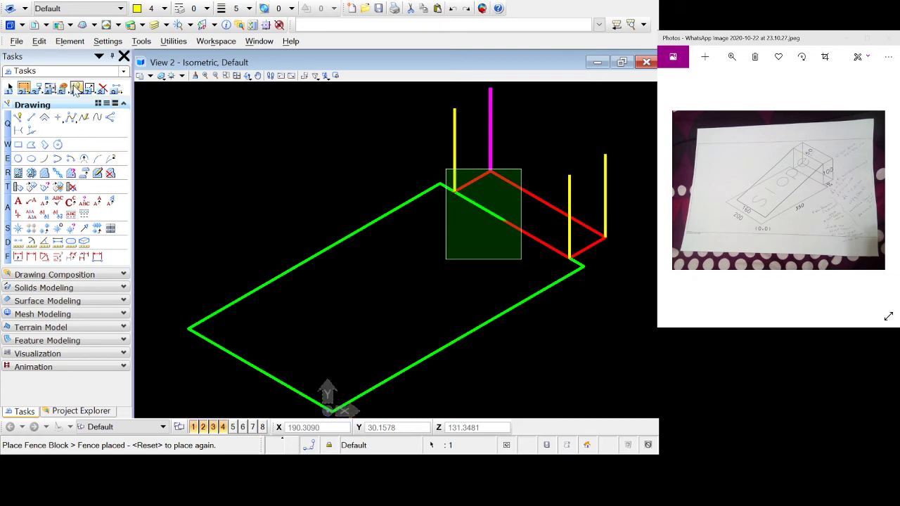
{"action": "left_click", "coordinate": [9, 89]}
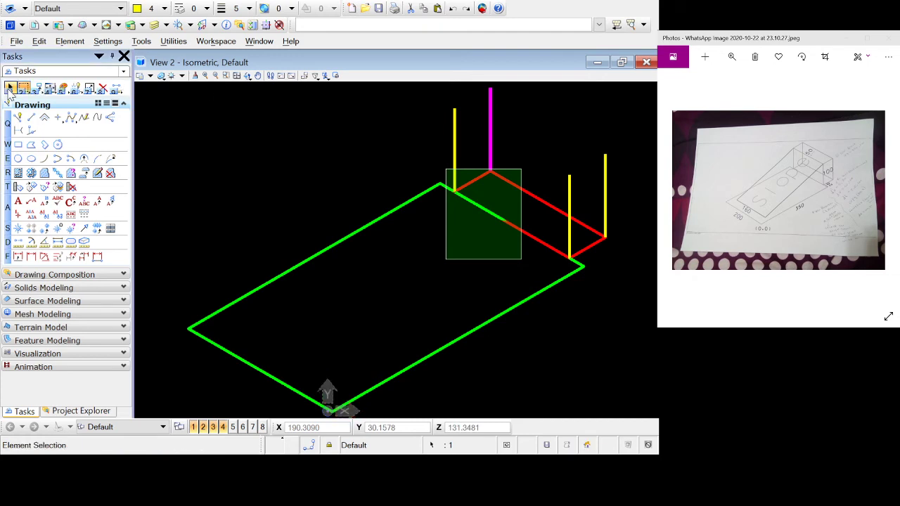
{"action": "left_click", "coordinate": [192, 126]}
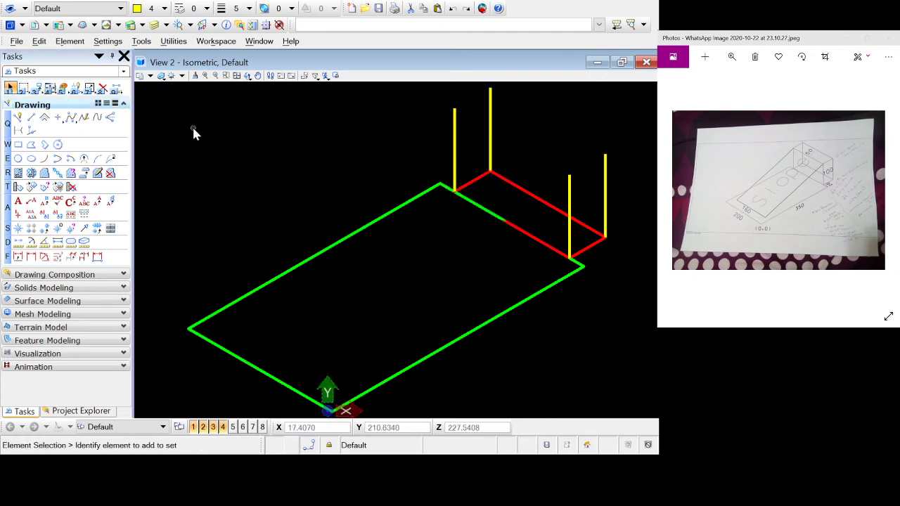
- Try to copy the red block using a fence block around it, starting from its corner at 350,20 with a Y offset of 0
{"action": "left_click", "coordinate": [25, 89]}
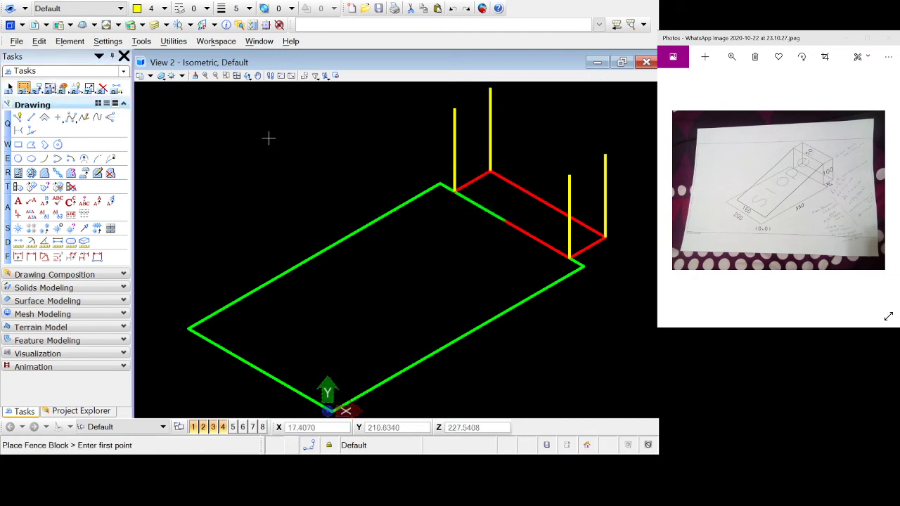
{"action": "left_click", "coordinate": [601, 270]}
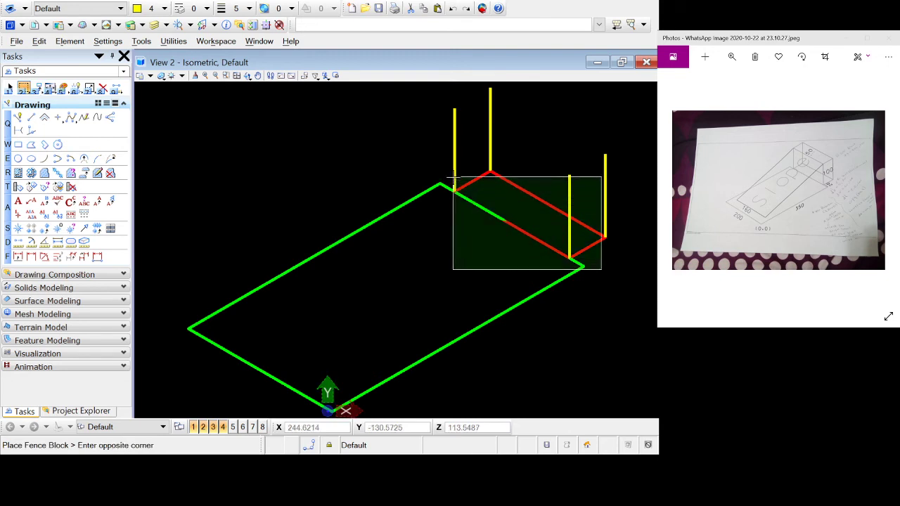
{"action": "left_click", "coordinate": [452, 169]}
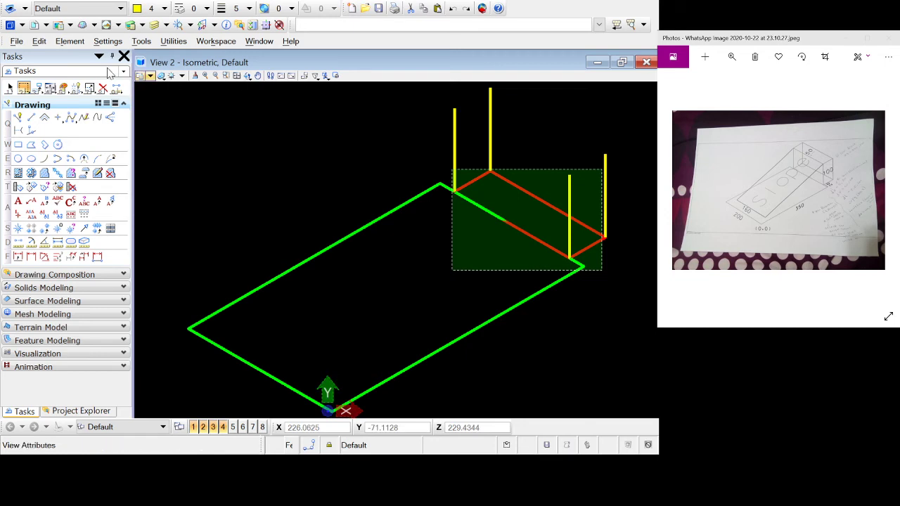
{"action": "left_click", "coordinate": [36, 90]}
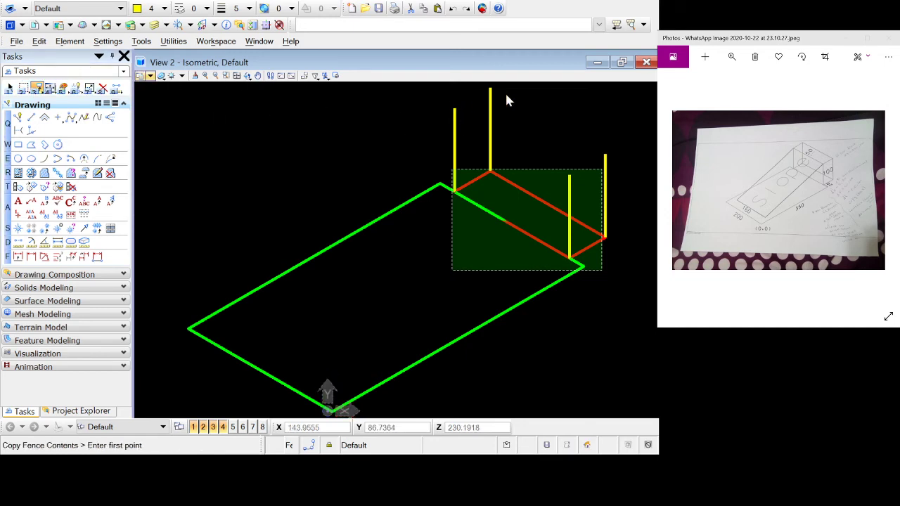
{"action": "left_click", "coordinate": [574, 261]}
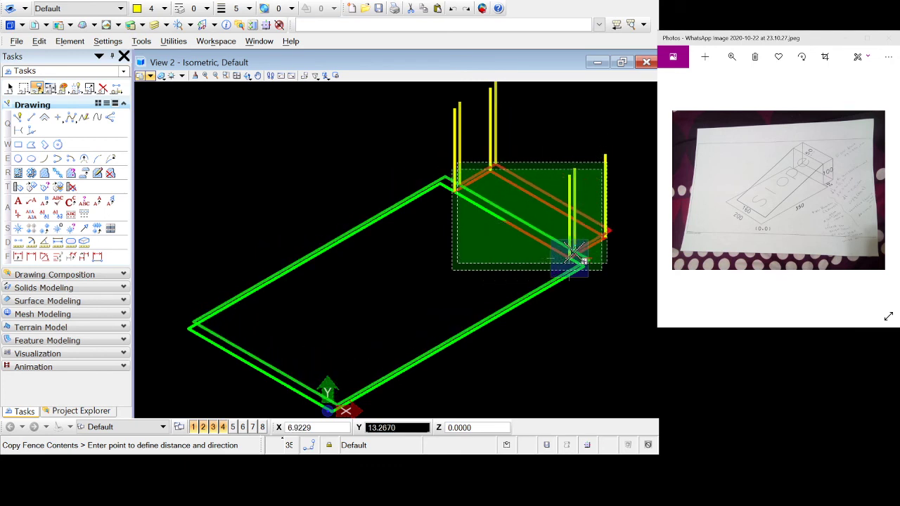
{"action": "type", "text": "0"}
{"action": "key", "text": "Tab"}
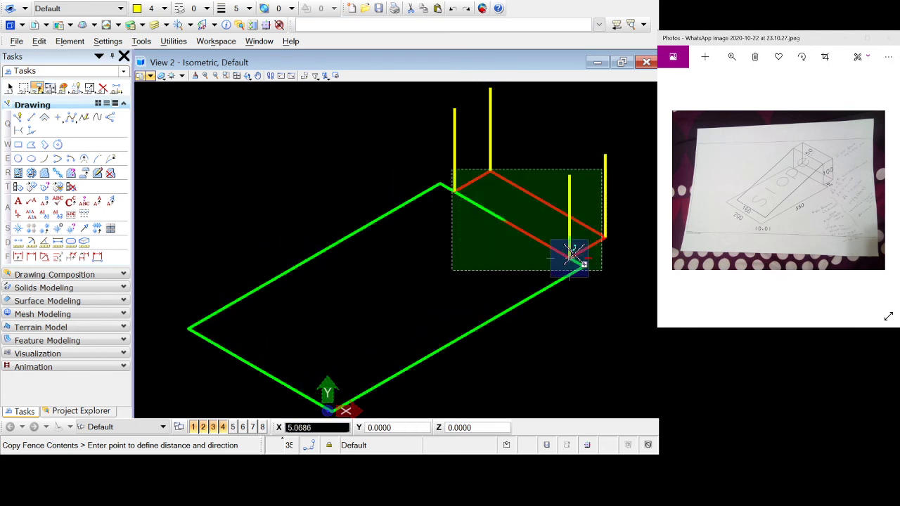
{"action": "key", "text": "Escape"}
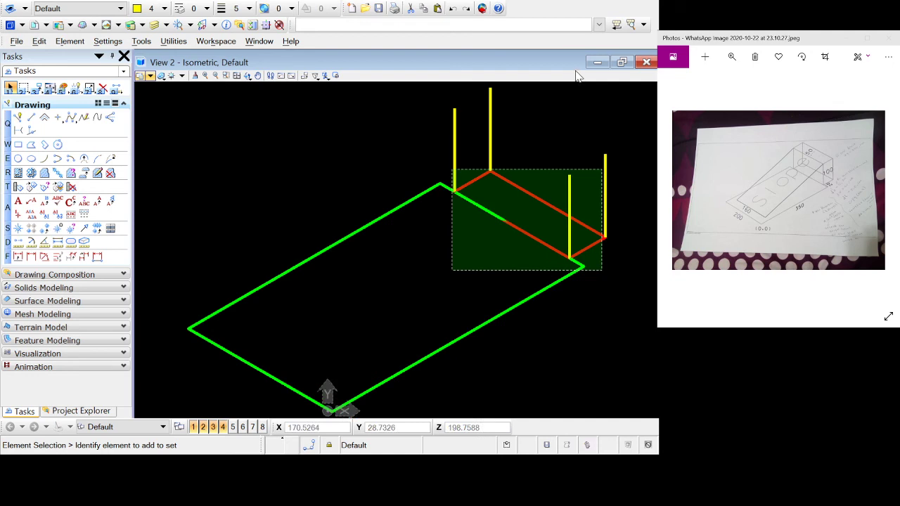
{"action": "left_click", "coordinate": [368, 169]}
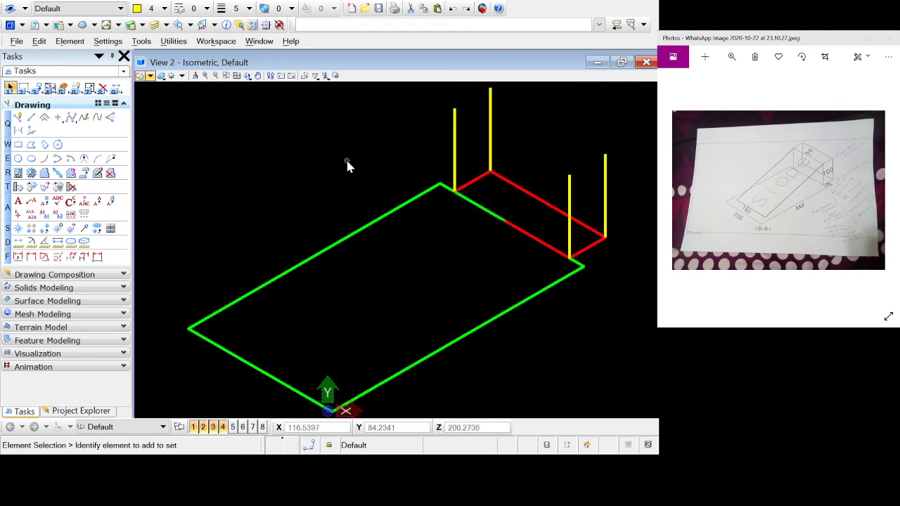
{"action": "left_click", "coordinate": [24, 87]}
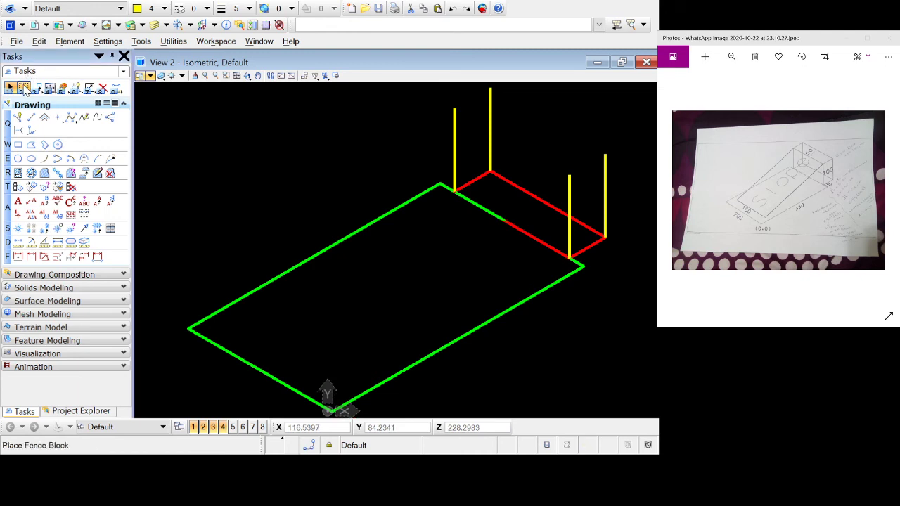
{"action": "left_click", "coordinate": [503, 158]}
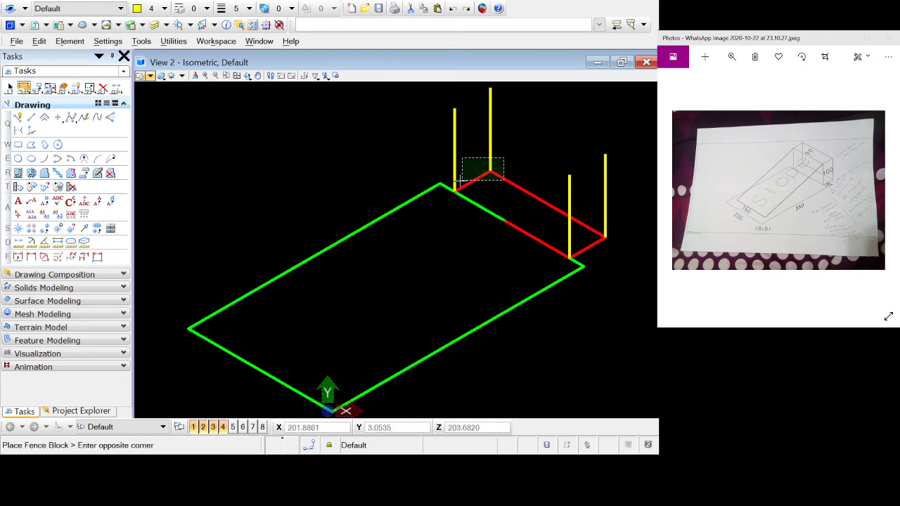
{"action": "left_click", "coordinate": [509, 163]}
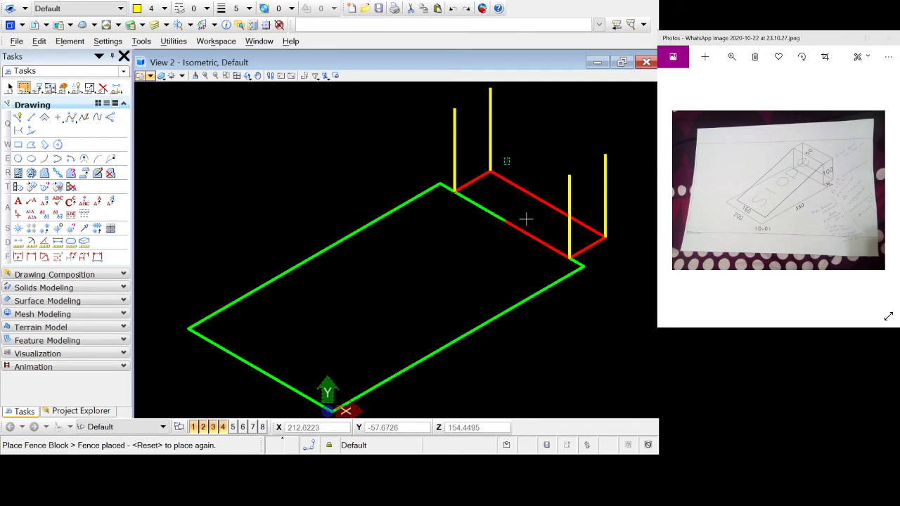
{"action": "left_click", "coordinate": [10, 87]}
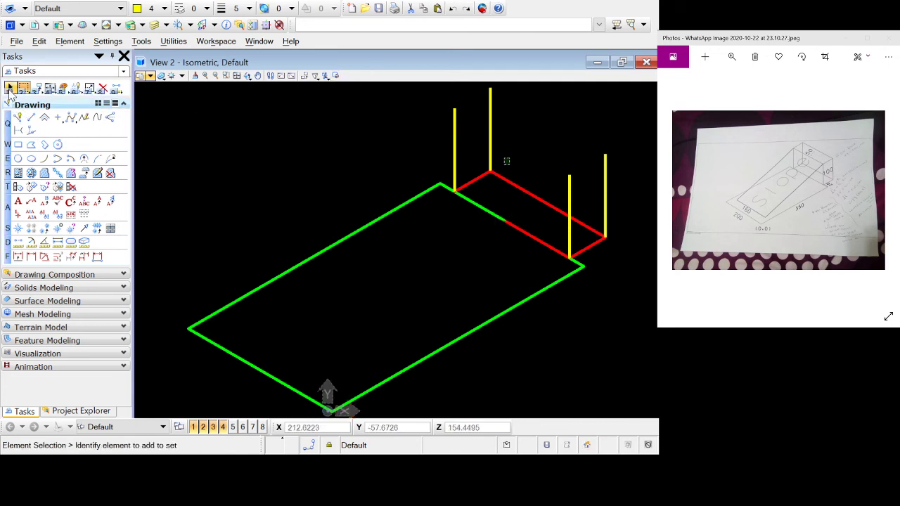
{"action": "left_click", "coordinate": [25, 89]}
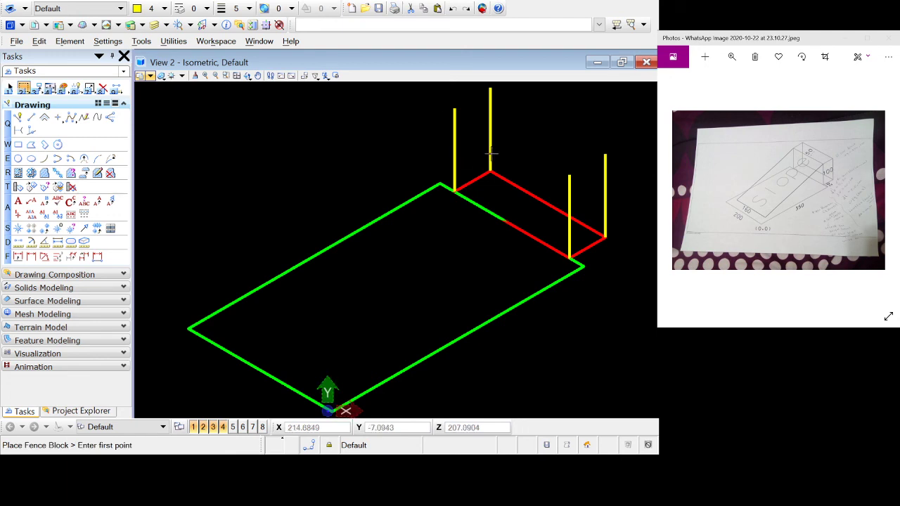
{"action": "left_click", "coordinate": [602, 272]}
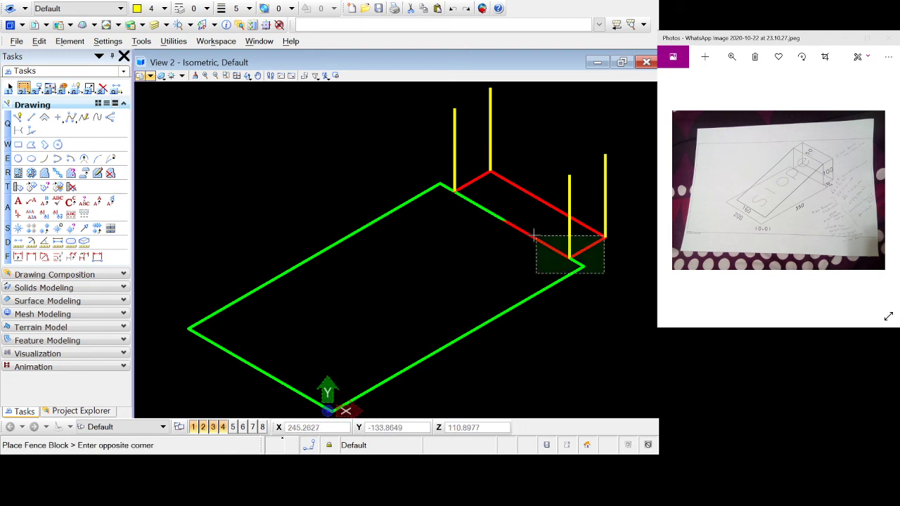
{"action": "left_click", "coordinate": [606, 274]}
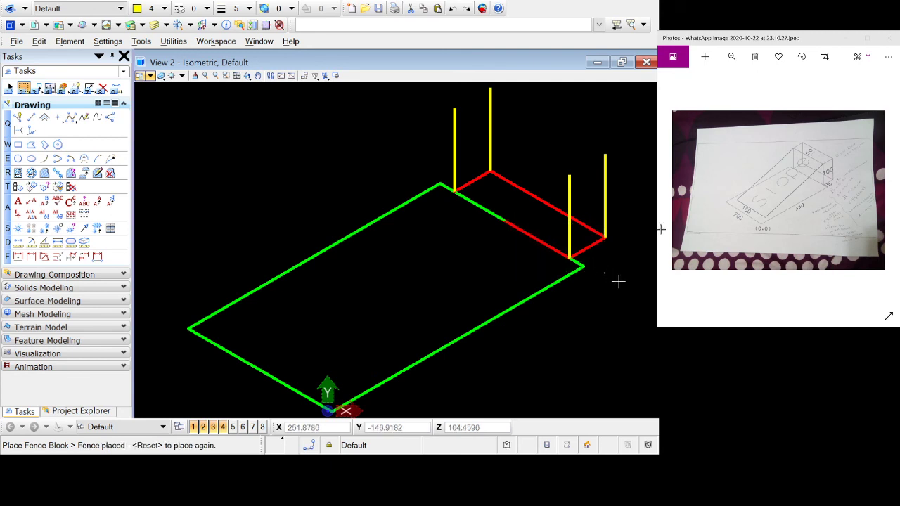
{"action": "left_click", "coordinate": [10, 89]}
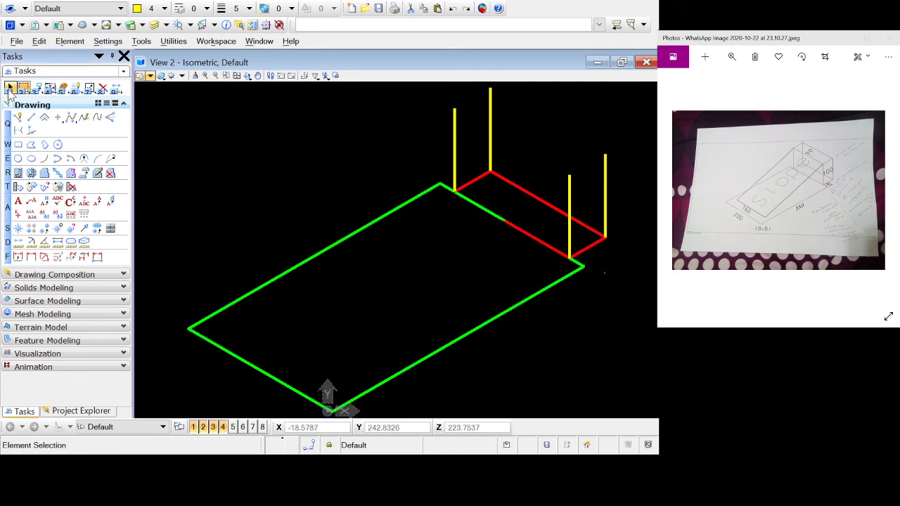
- Place a fence block around the red block and copy its contents from the base corner to the top end of that corner's yellow line
{"action": "left_click", "coordinate": [23, 89]}
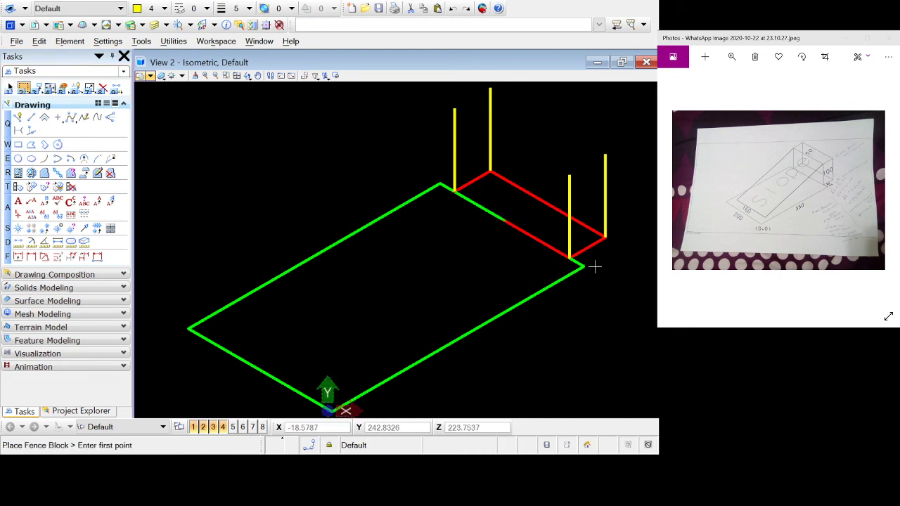
{"action": "left_click", "coordinate": [612, 270]}
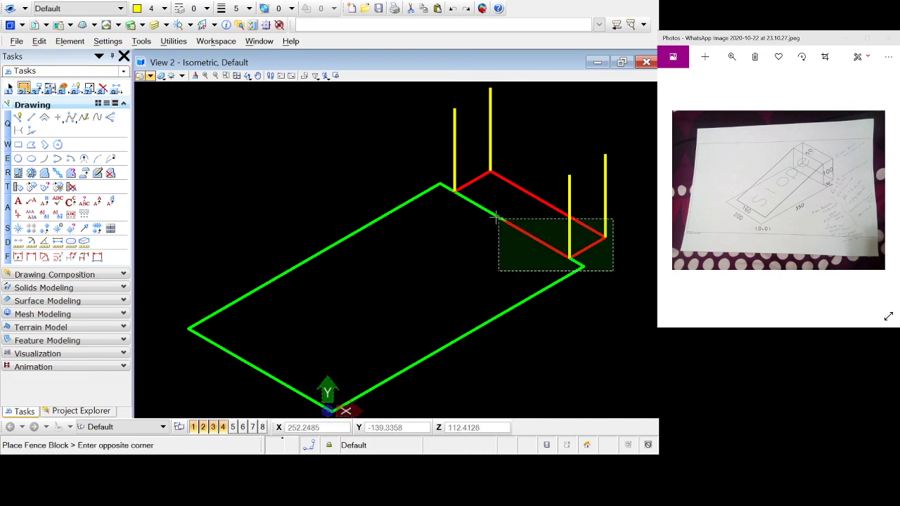
{"action": "left_click", "coordinate": [450, 166]}
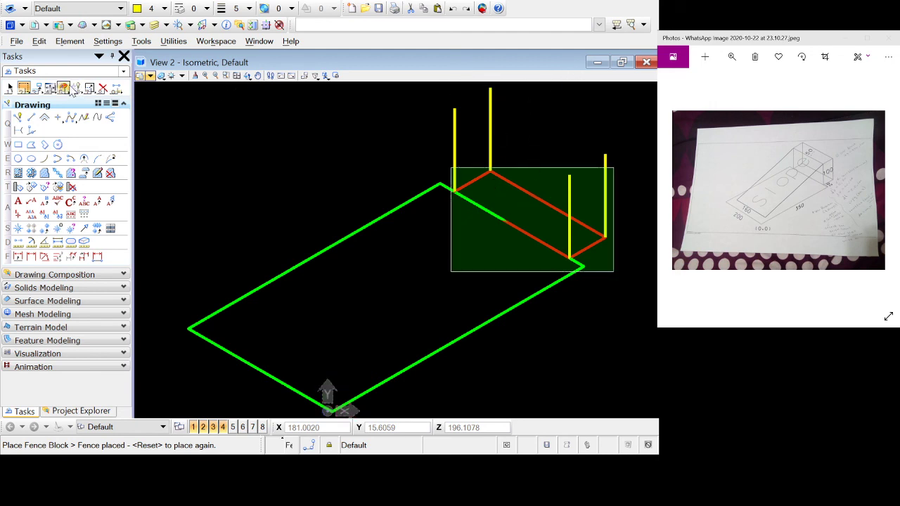
{"action": "left_click", "coordinate": [38, 89]}
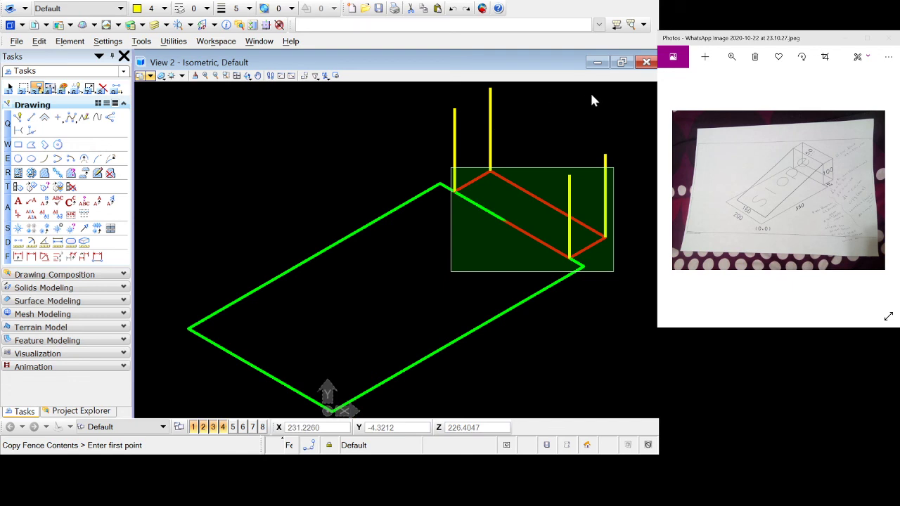
{"action": "left_click", "coordinate": [569, 258]}
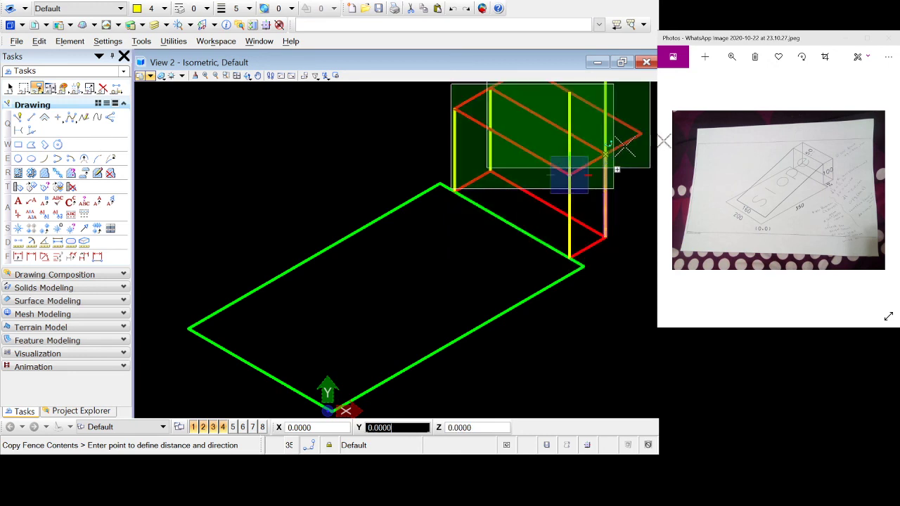
{"action": "key", "text": "Escape"}
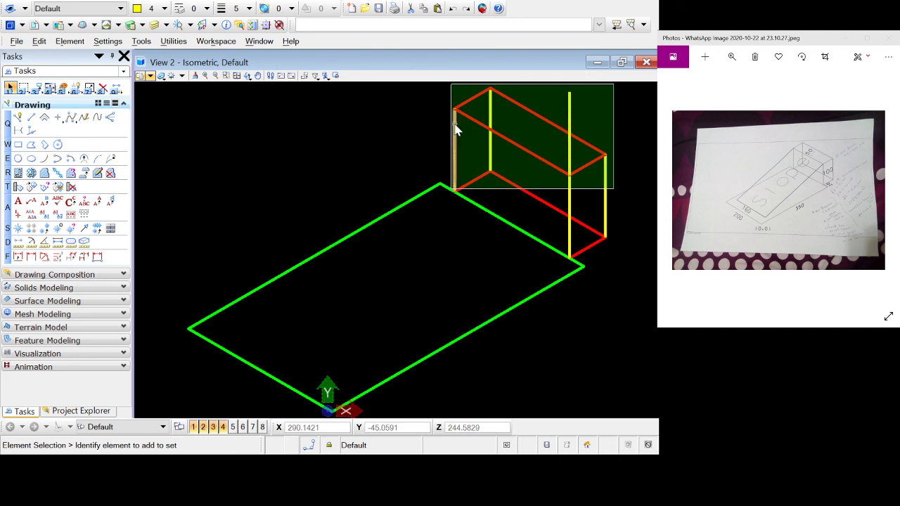
- Remove the fence and delete the surplus yellow line that rises above the upper red block's front corner
{"action": "left_click", "coordinate": [23, 87]}
{"action": "left_click", "coordinate": [10, 89]}
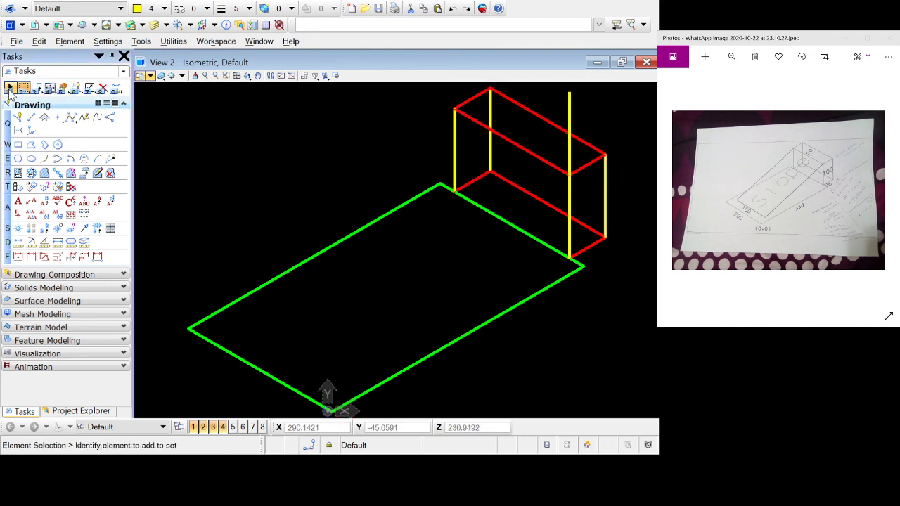
{"action": "left_click", "coordinate": [568, 146]}
{"action": "key", "text": "Delete"}
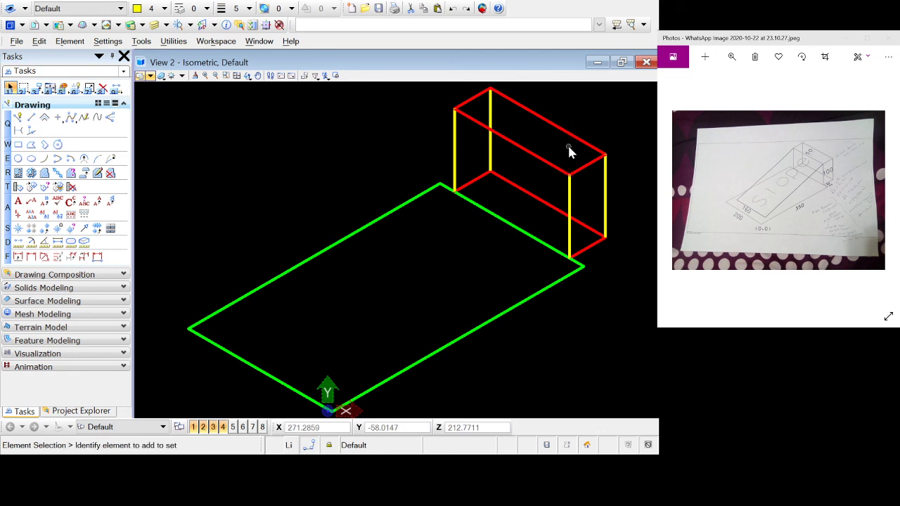